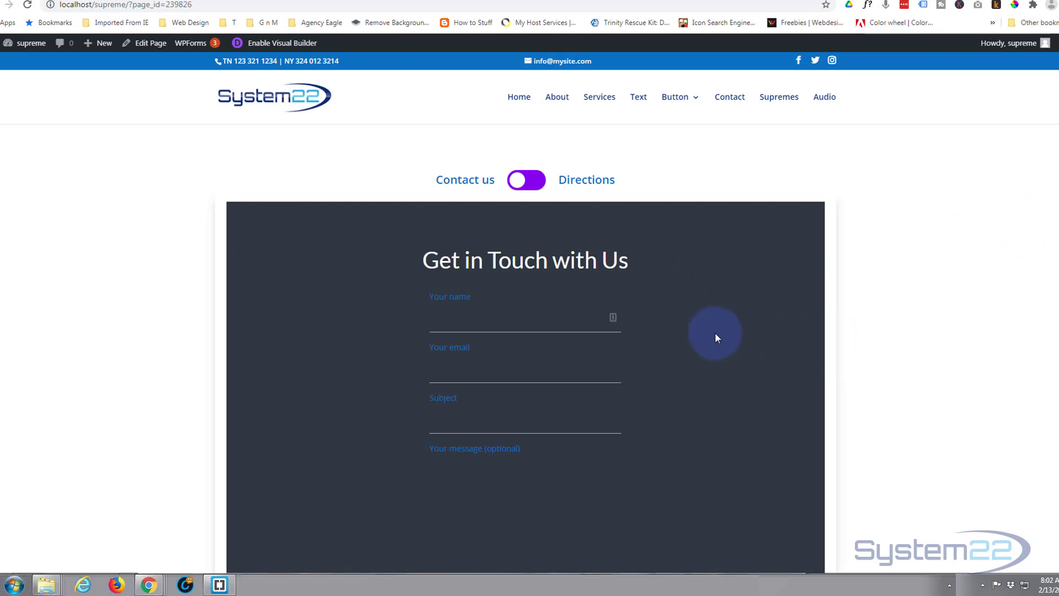
# Step: Preview the finished contact page and switch its content toggle over to Directions
pyautogui.scroll(-5, 714, 333)
pyautogui.scroll(5, 716, 333)
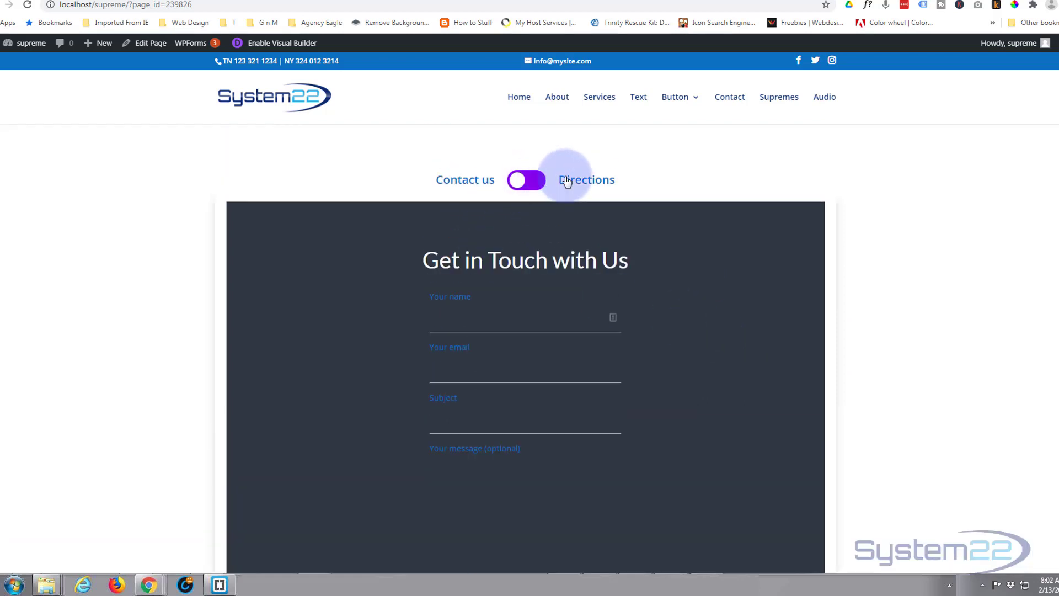
pyautogui.click(527, 181)
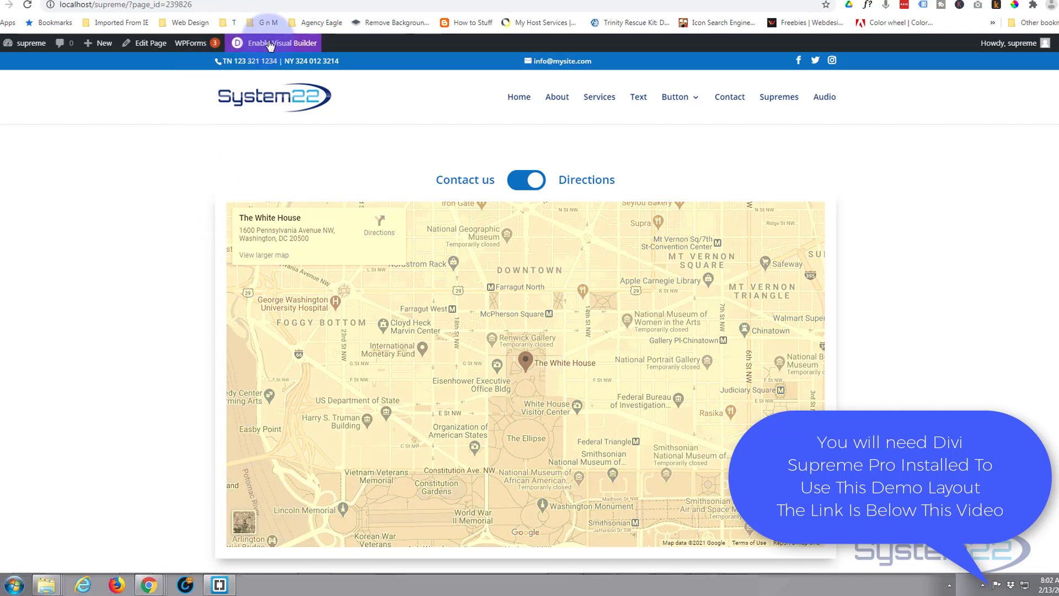
# Step: Enable the Visual Builder for this page and delete the row holding the existing contact and directions toggle
pyautogui.click(299, 47)
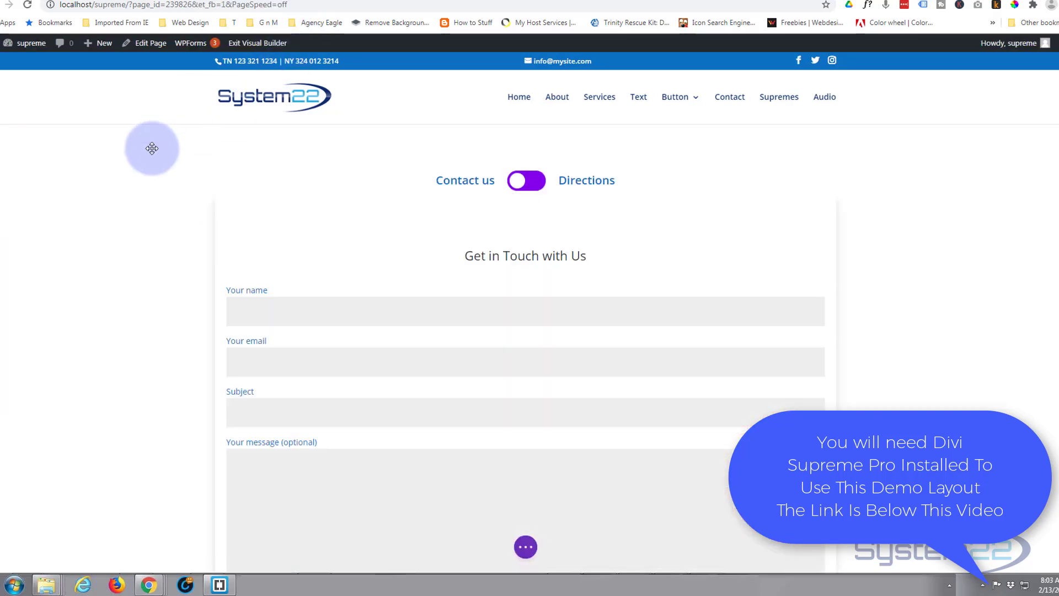
pyautogui.moveTo(150, 157)
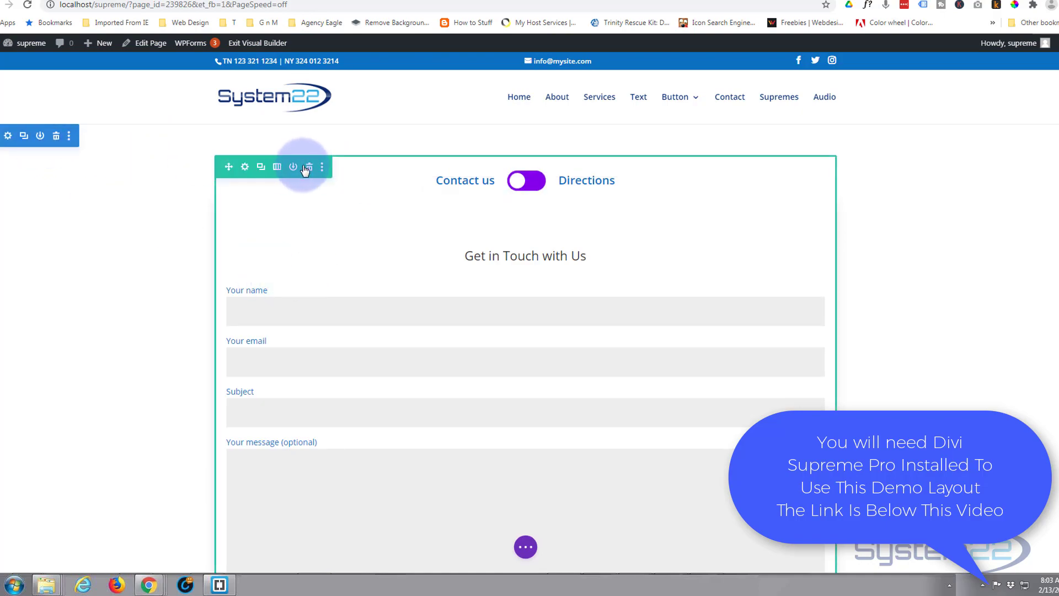
pyautogui.click(309, 167)
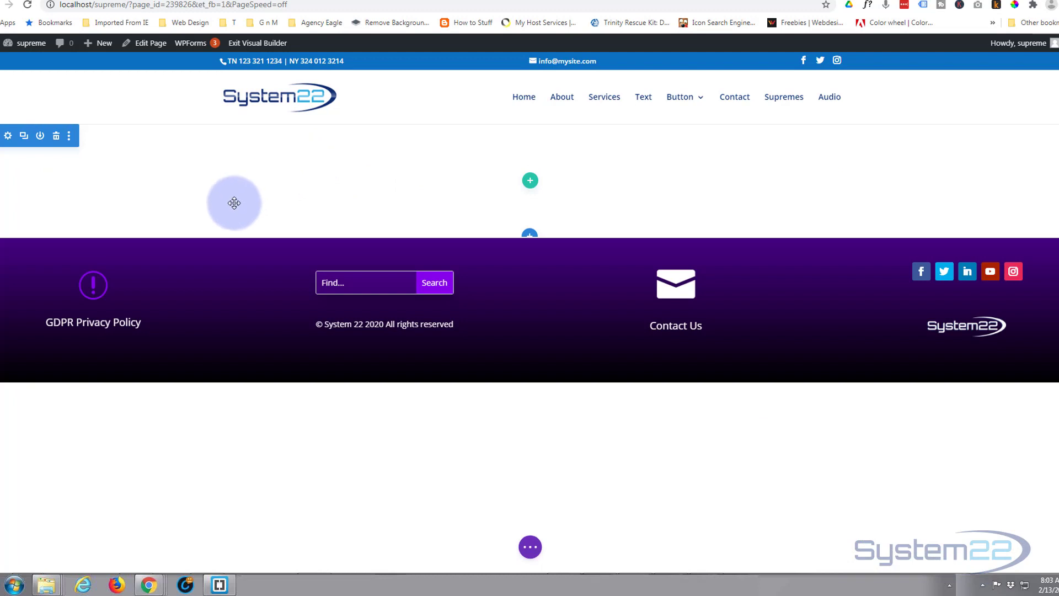
# Step: Insert a single-column row containing a Supreme Content Toggle module, keeping the module's default settings
pyautogui.click(530, 180)
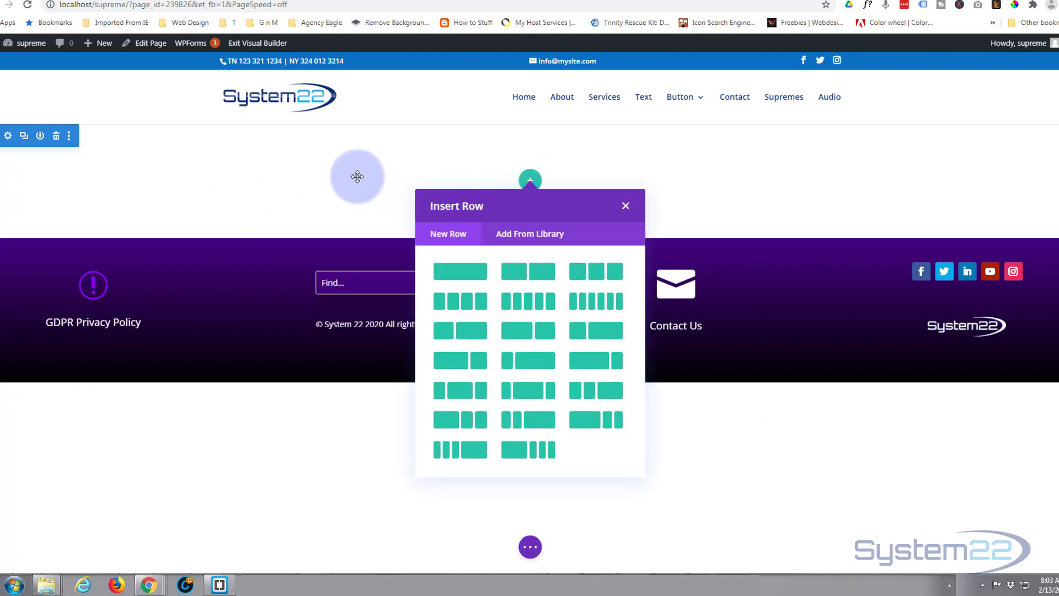
pyautogui.click(463, 271)
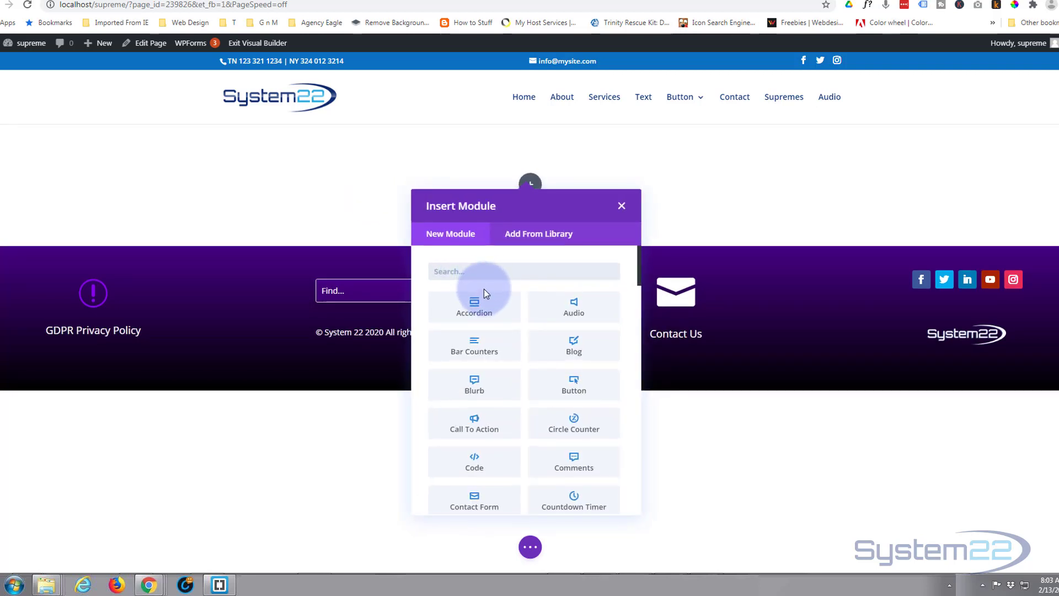
pyautogui.scroll(-3, 483, 287)
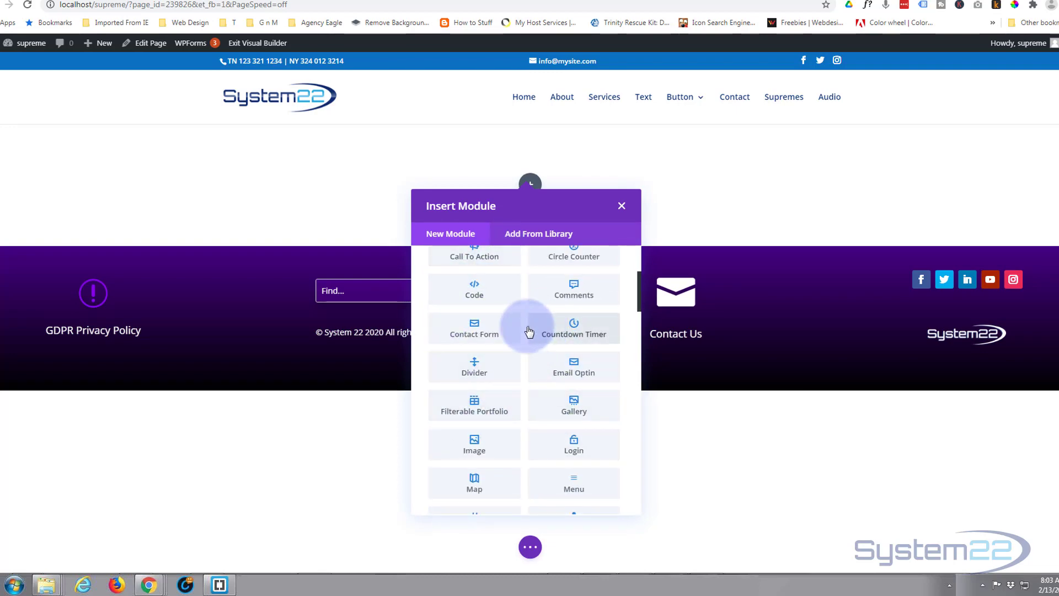
pyautogui.scroll(-5, 557, 371)
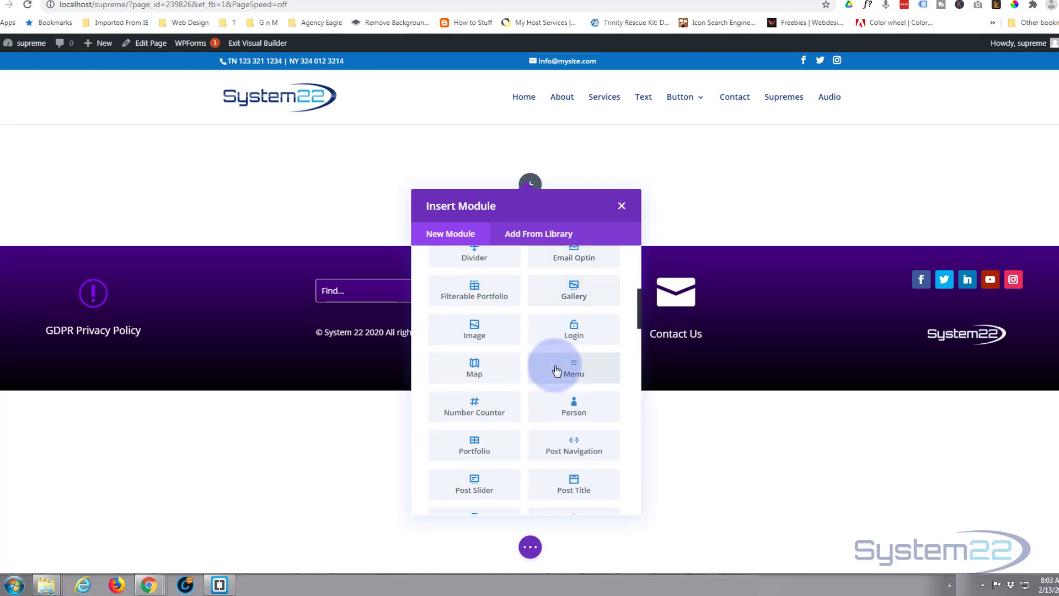
pyautogui.scroll(-2, 551, 306)
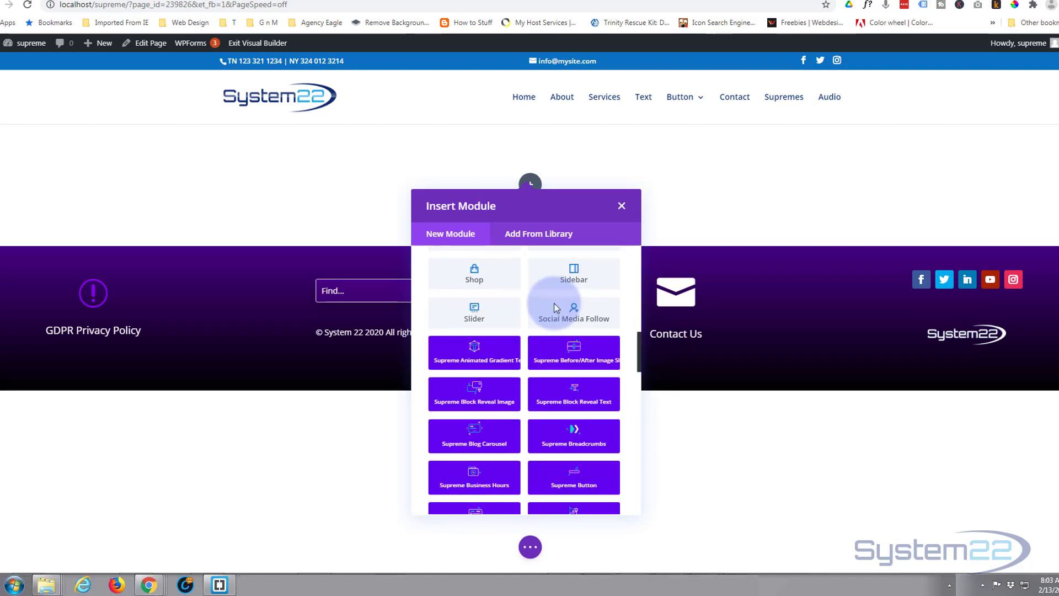
pyautogui.scroll(-2, 495, 367)
pyautogui.scroll(-6, 494, 367)
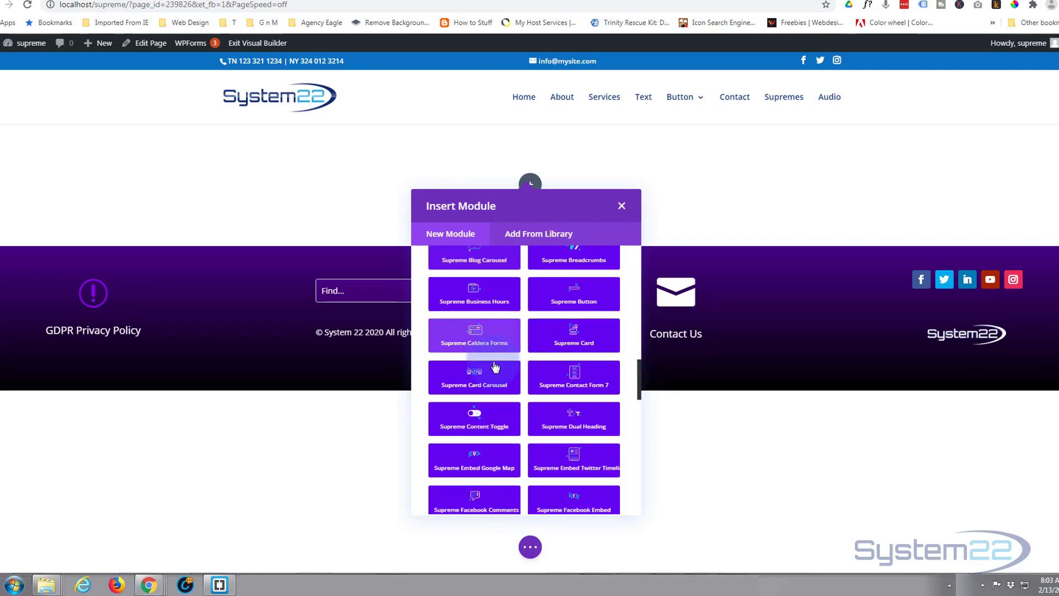
pyautogui.scroll(-7, 495, 364)
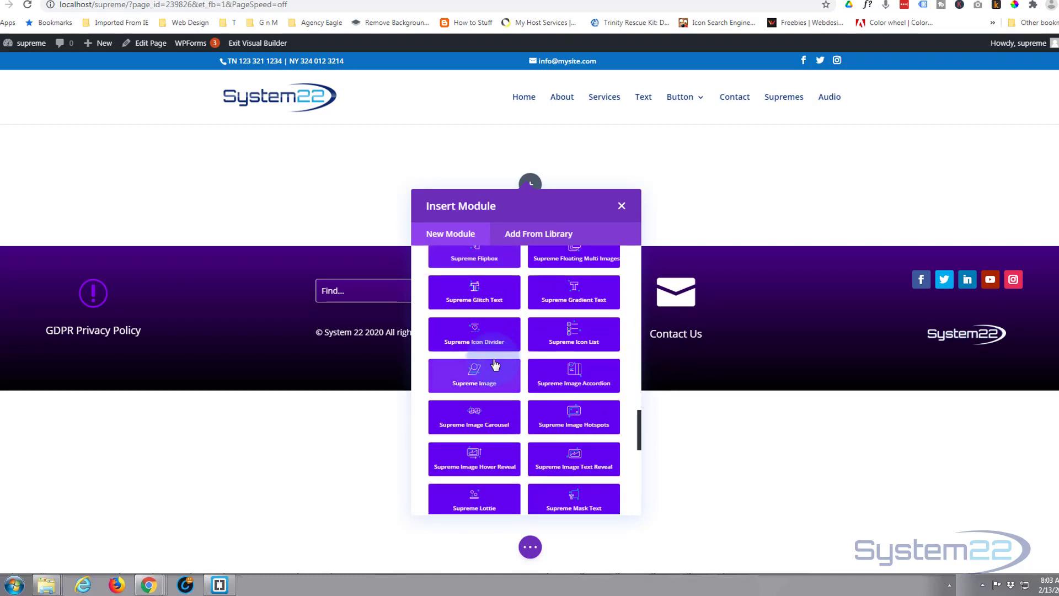
pyautogui.scroll(-4, 494, 362)
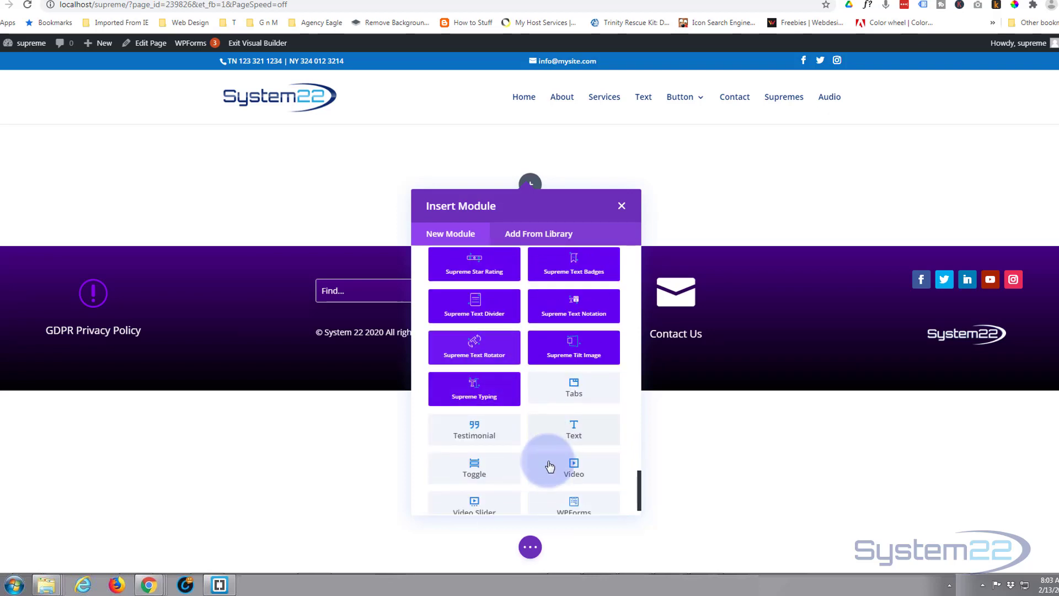
pyautogui.scroll(-1, 549, 452)
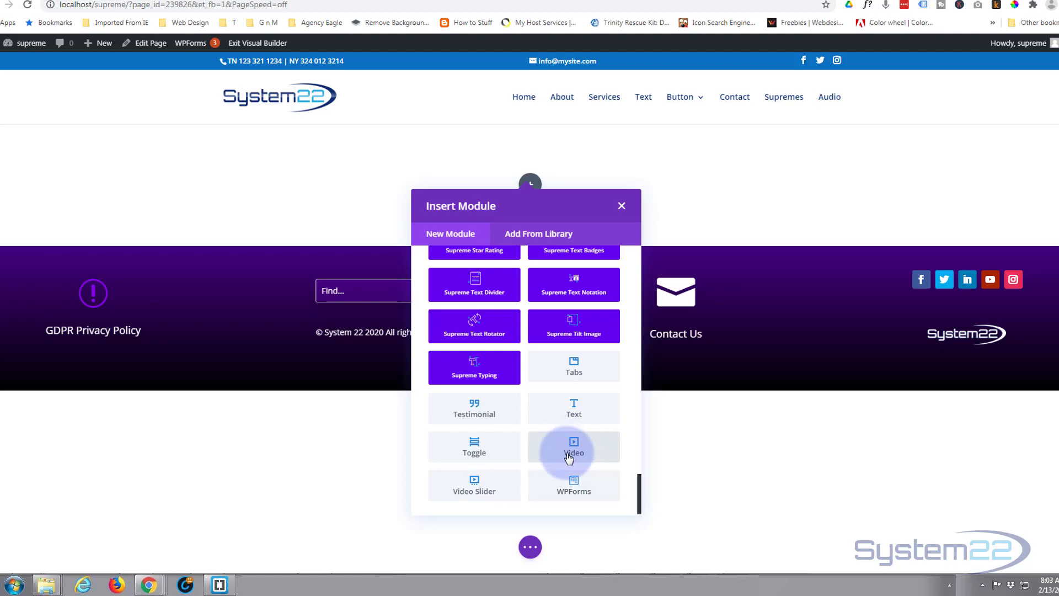
pyautogui.scroll(10, 568, 457)
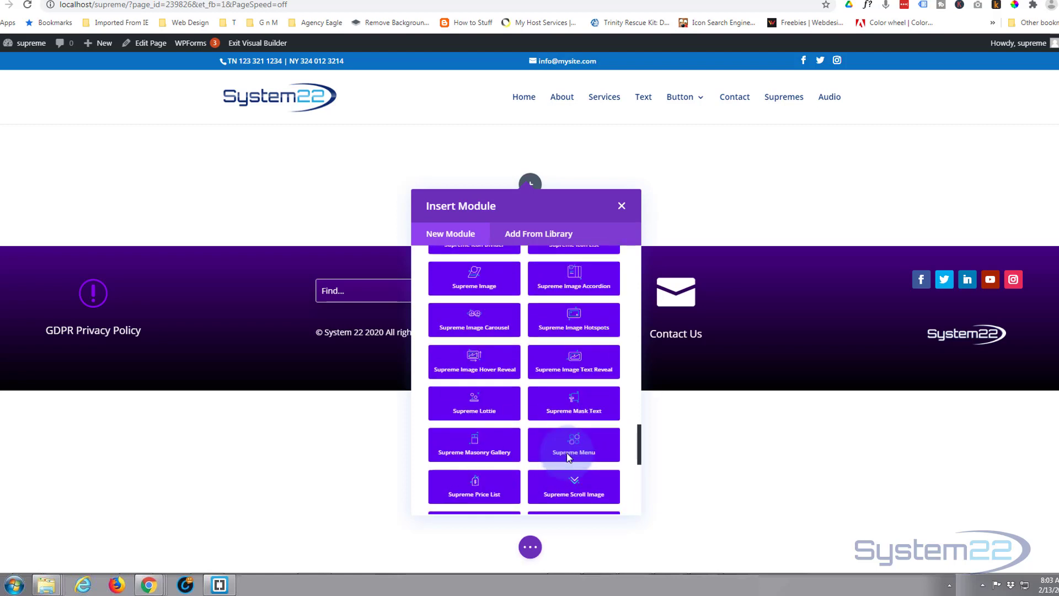
pyautogui.scroll(4, 567, 453)
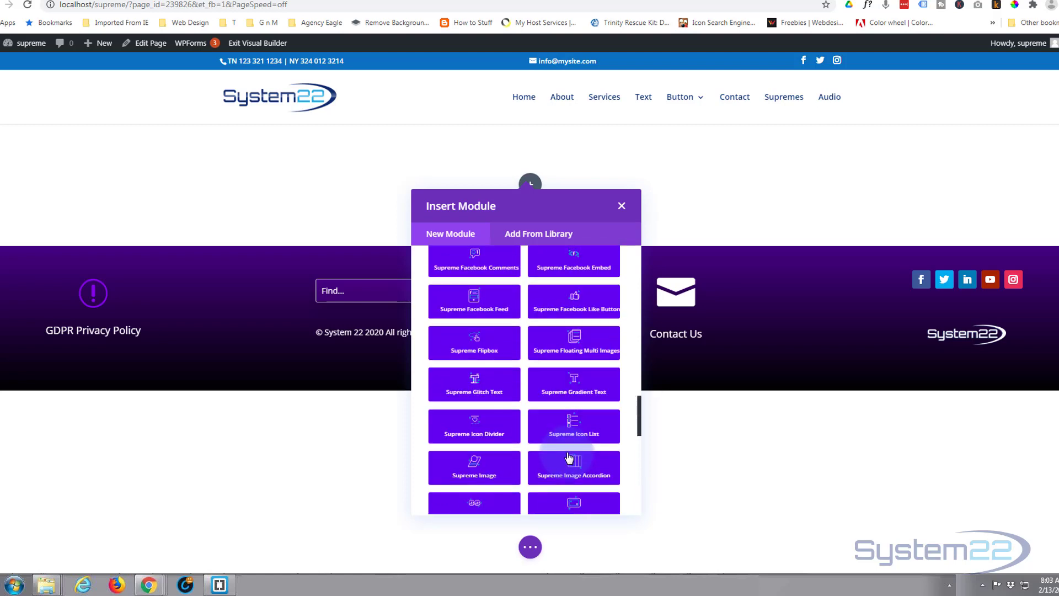
pyautogui.scroll(4, 569, 456)
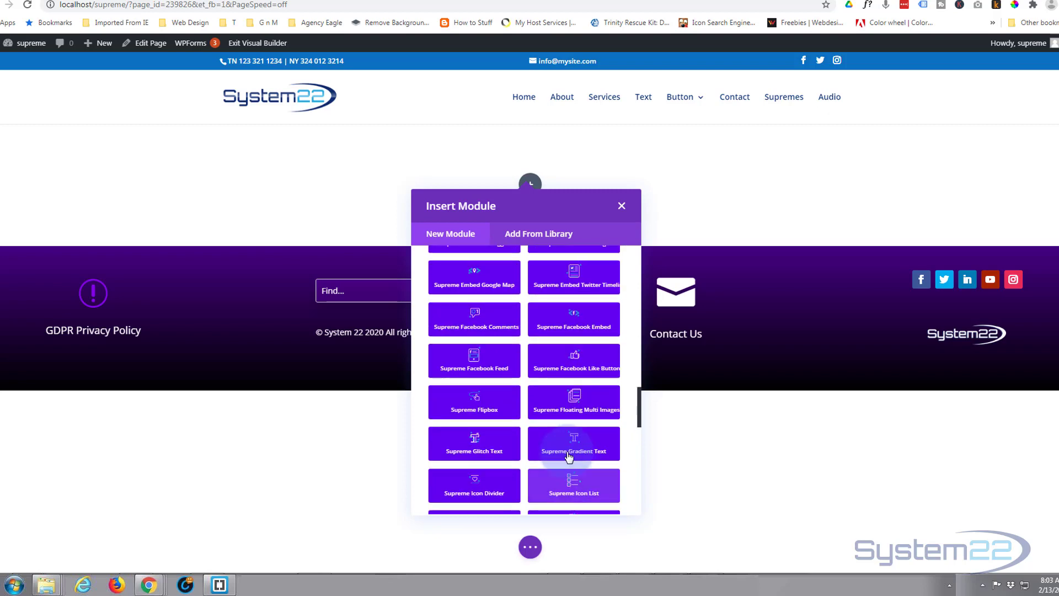
pyautogui.click(466, 358)
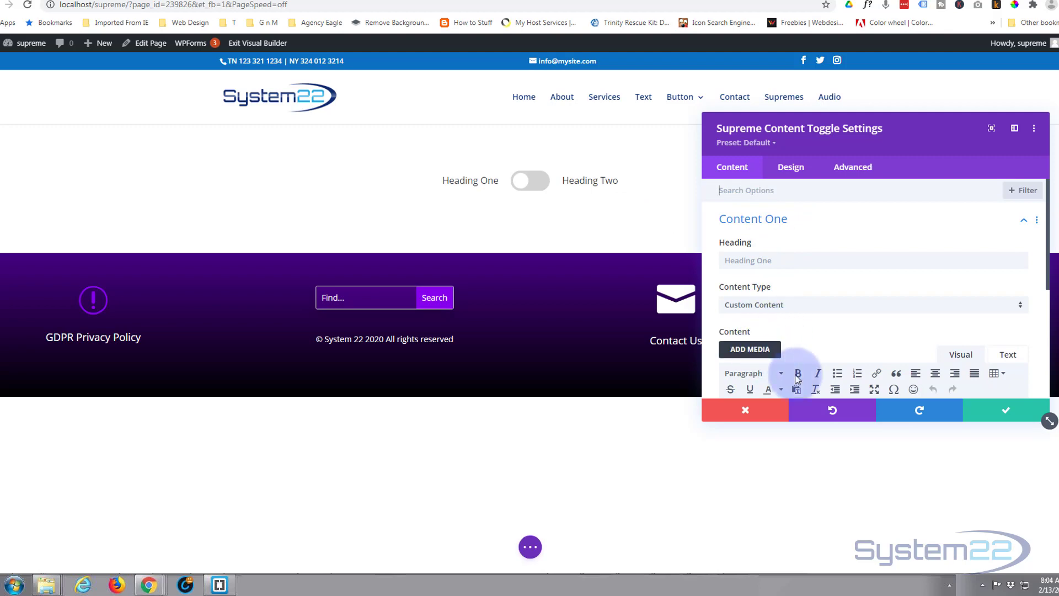
pyautogui.click(1007, 411)
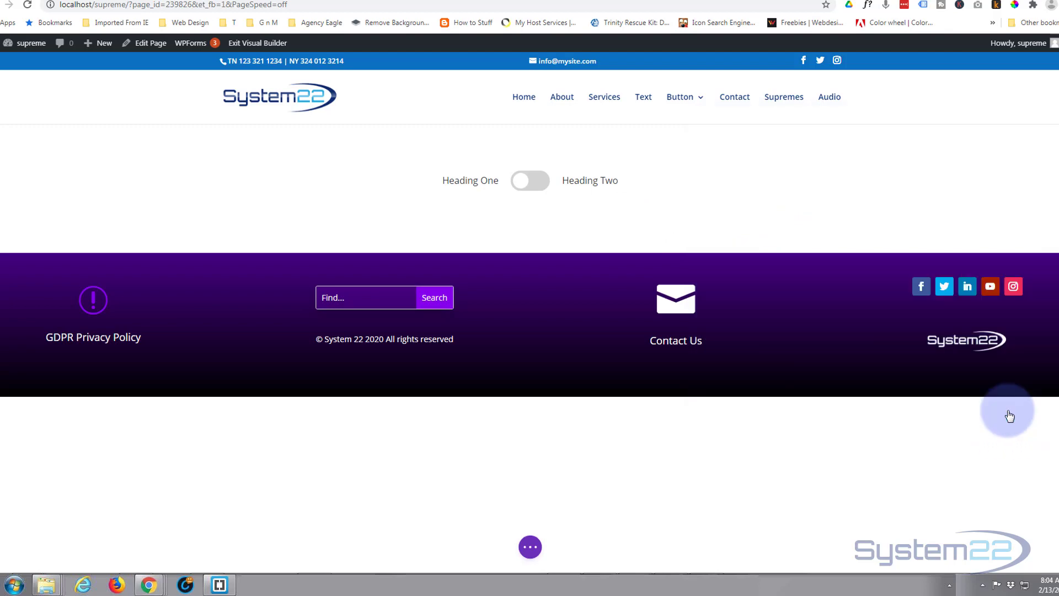
# Step: Add a two-column row below the toggle and insert a Blurb module in its first column
pyautogui.click(529, 220)
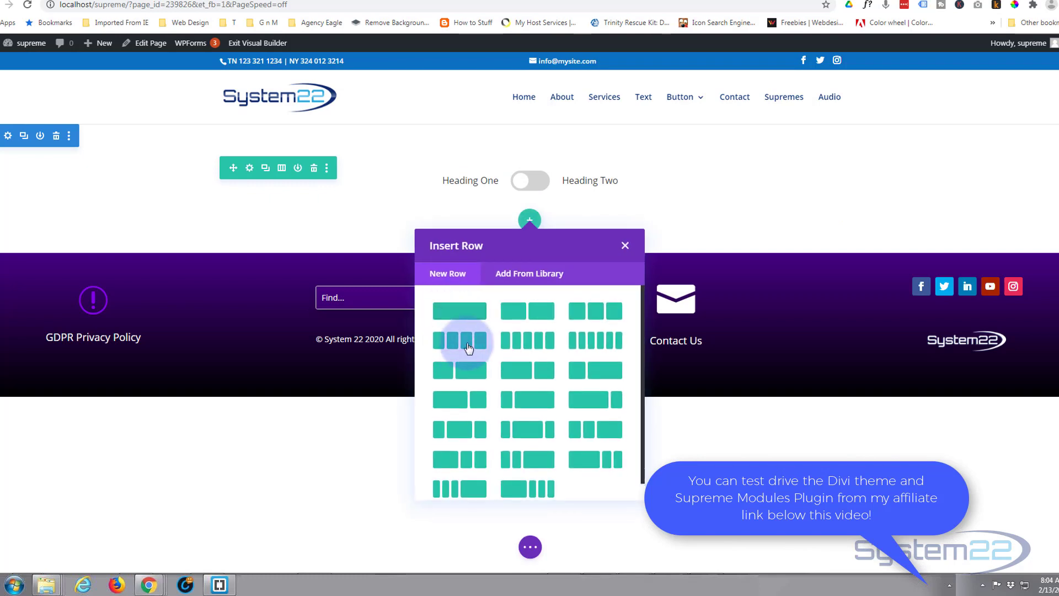
pyautogui.click(525, 309)
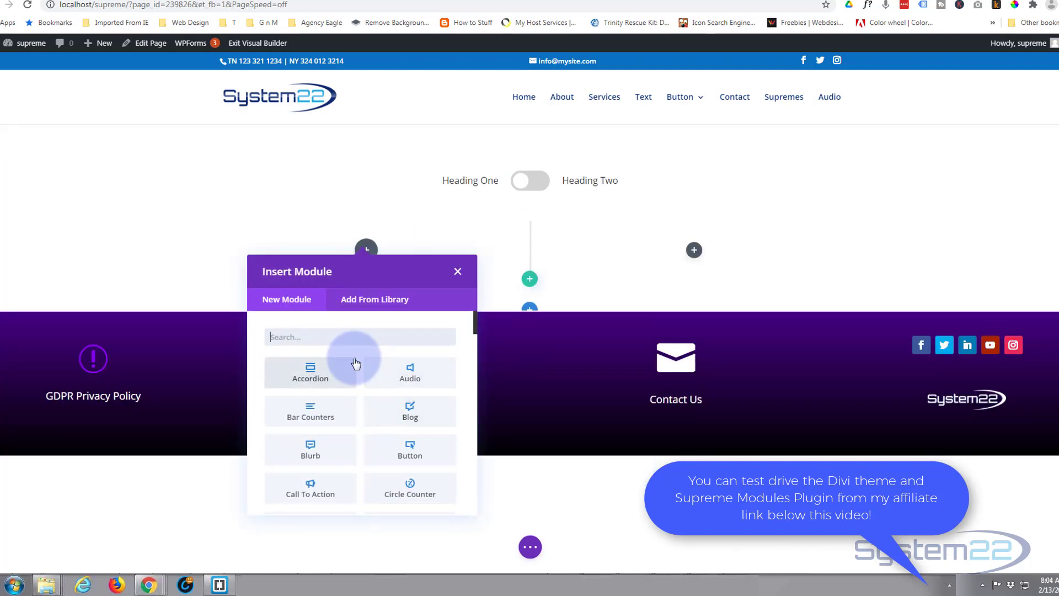
pyautogui.scroll(-2, 355, 358)
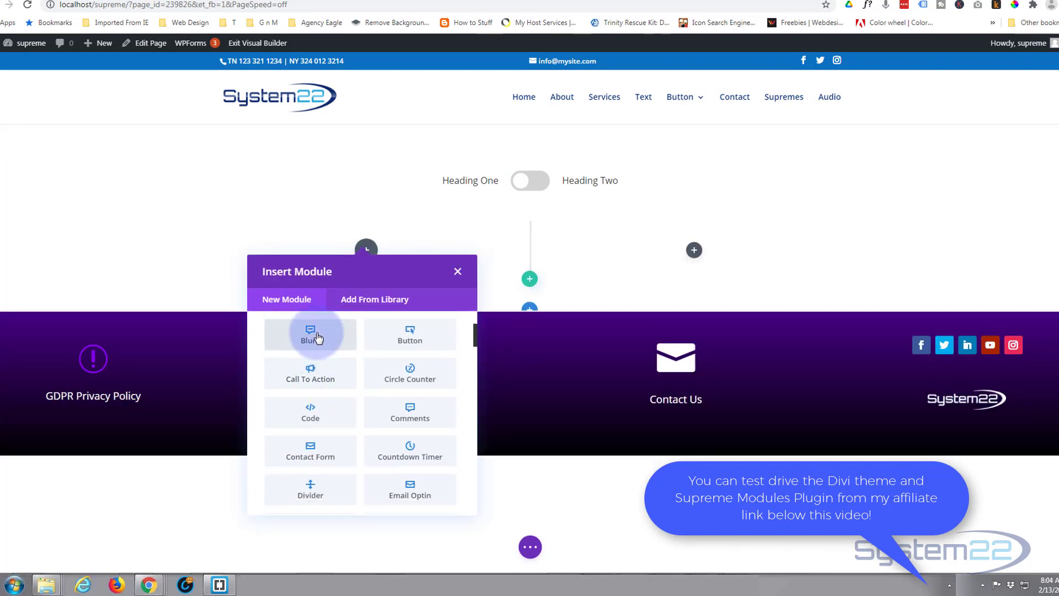
pyautogui.click(310, 334)
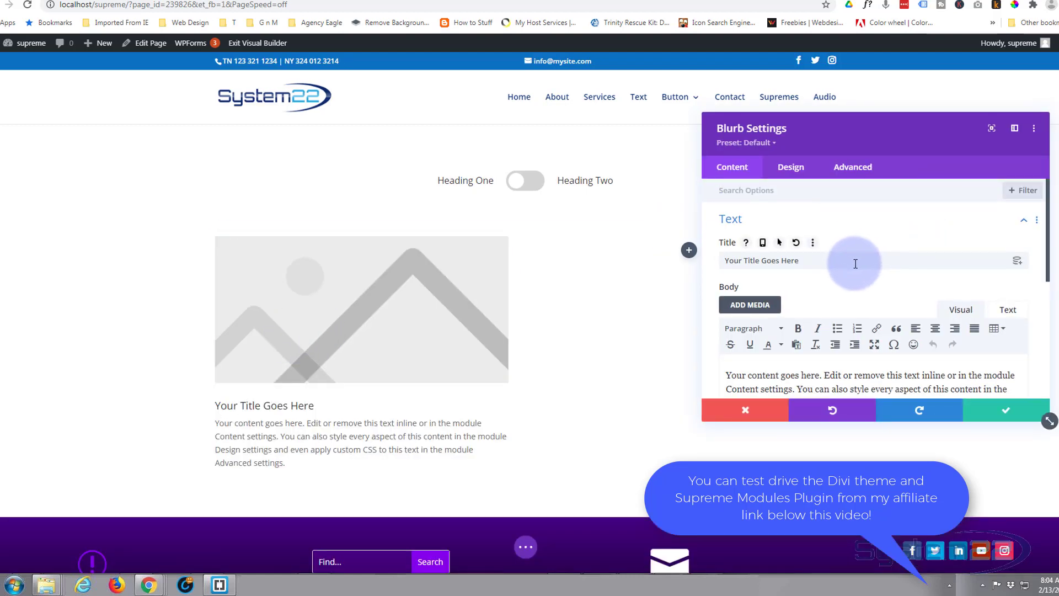
# Step: Replace the blurb's image with the circled double right-arrow icon and save the module
pyautogui.scroll(-5, 855, 264)
pyautogui.click(845, 250)
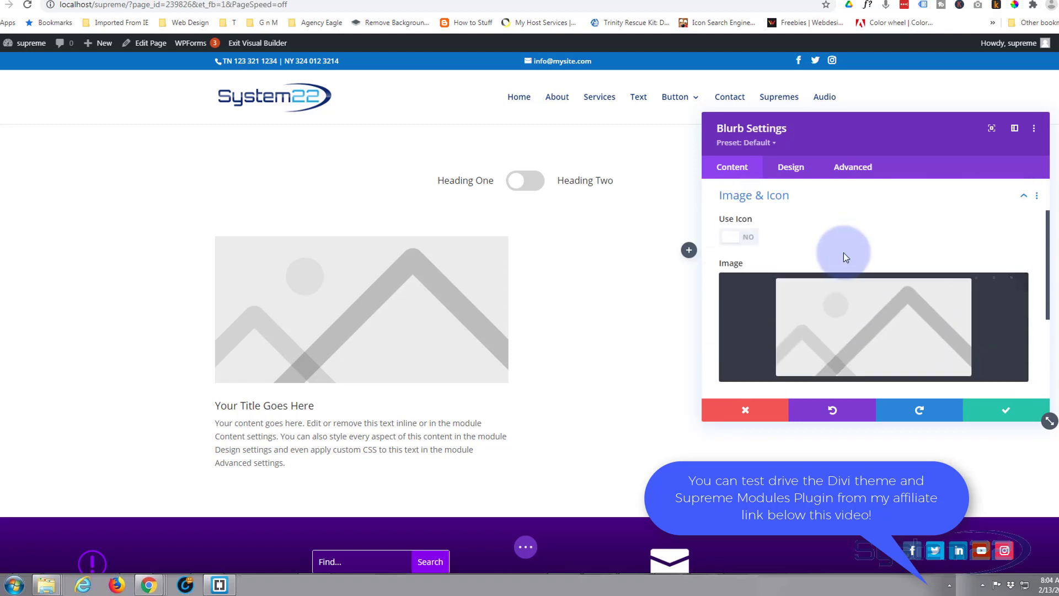
pyautogui.click(745, 238)
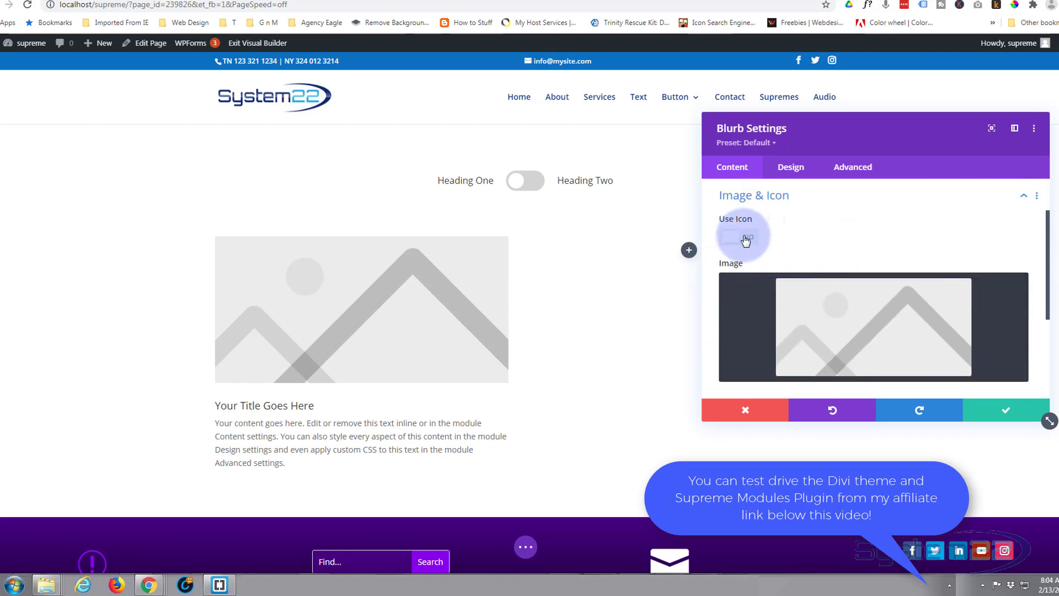
pyautogui.click(745, 240)
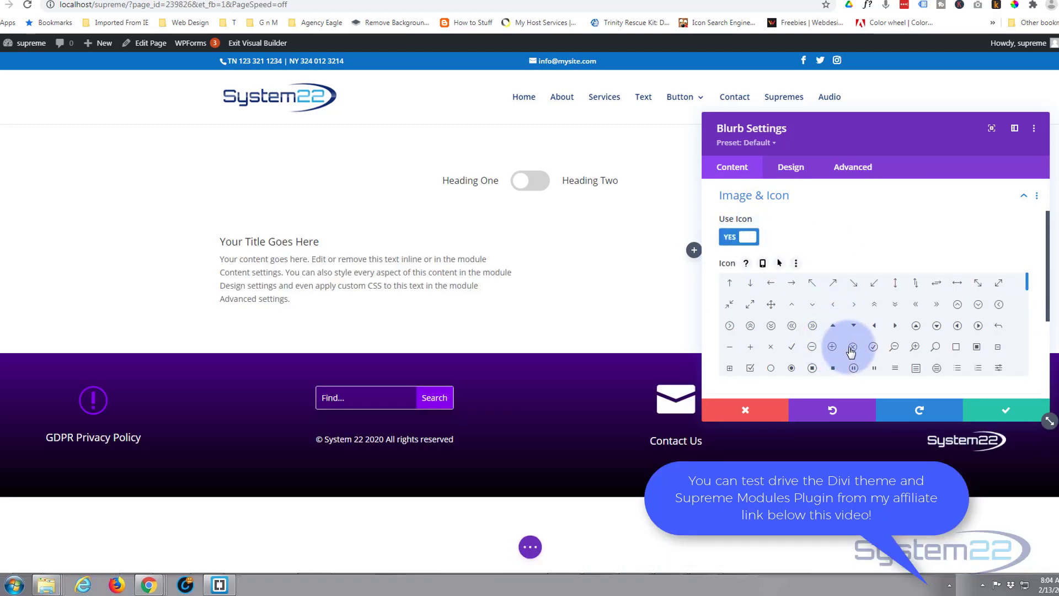
pyautogui.click(813, 327)
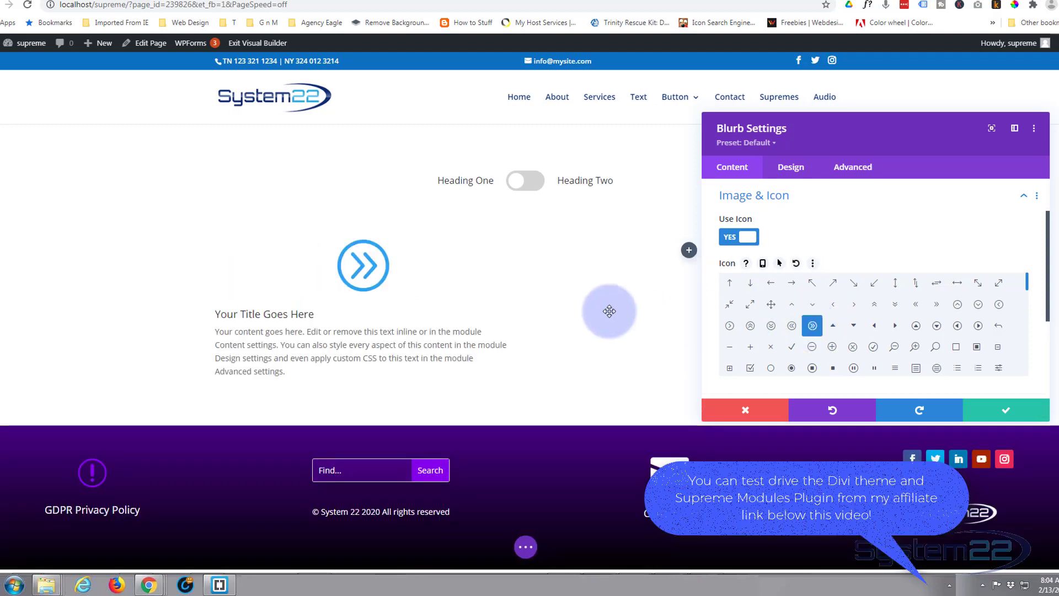
pyautogui.click(1010, 414)
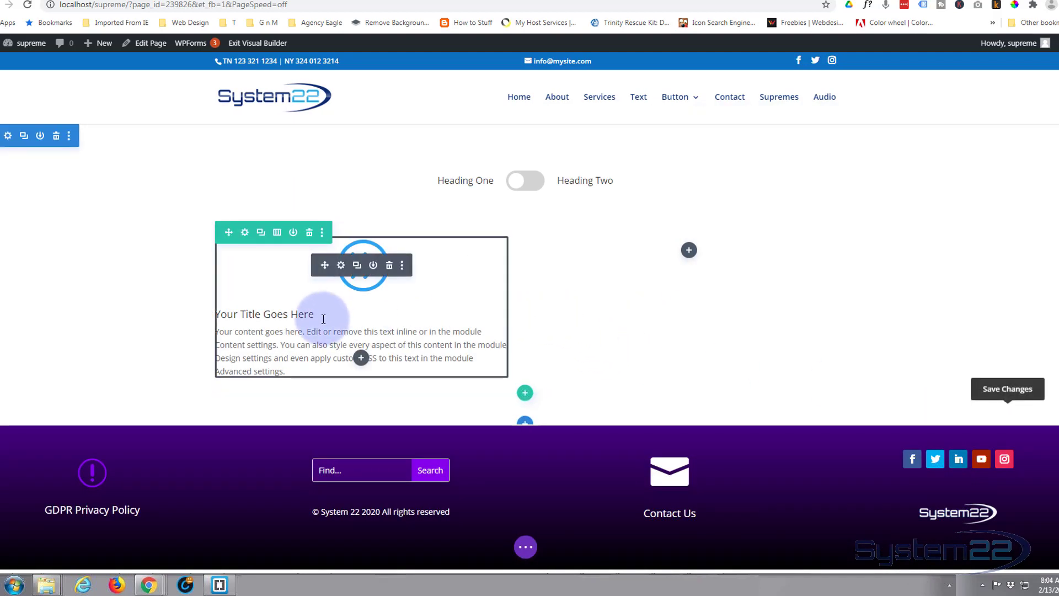
# Step: Save the blurb to the Divi Library with the layout name "blb", and delete its two-column row from the page
pyautogui.click(373, 267)
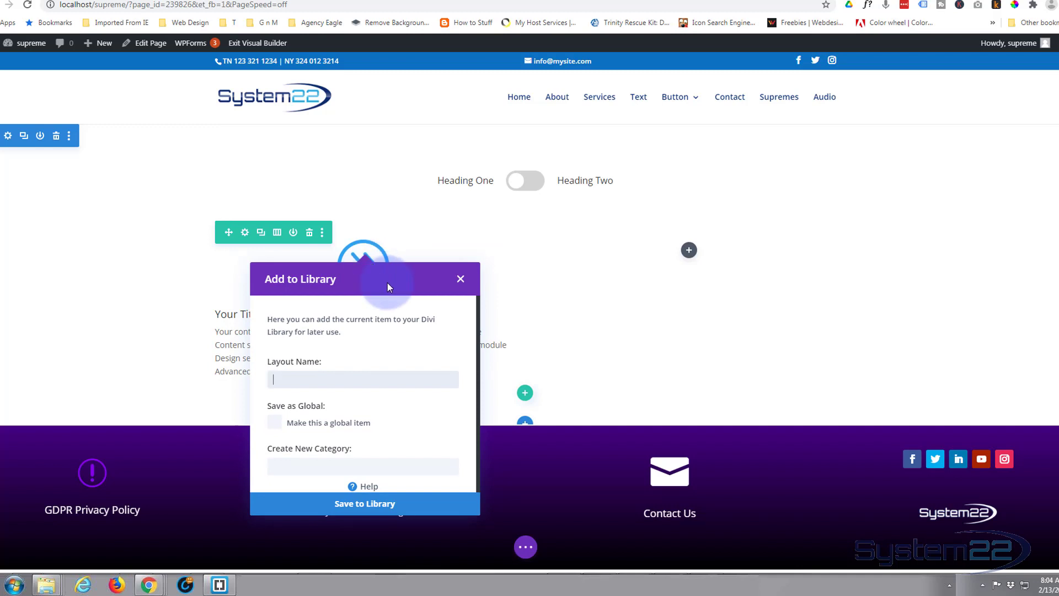
pyautogui.write('blb')
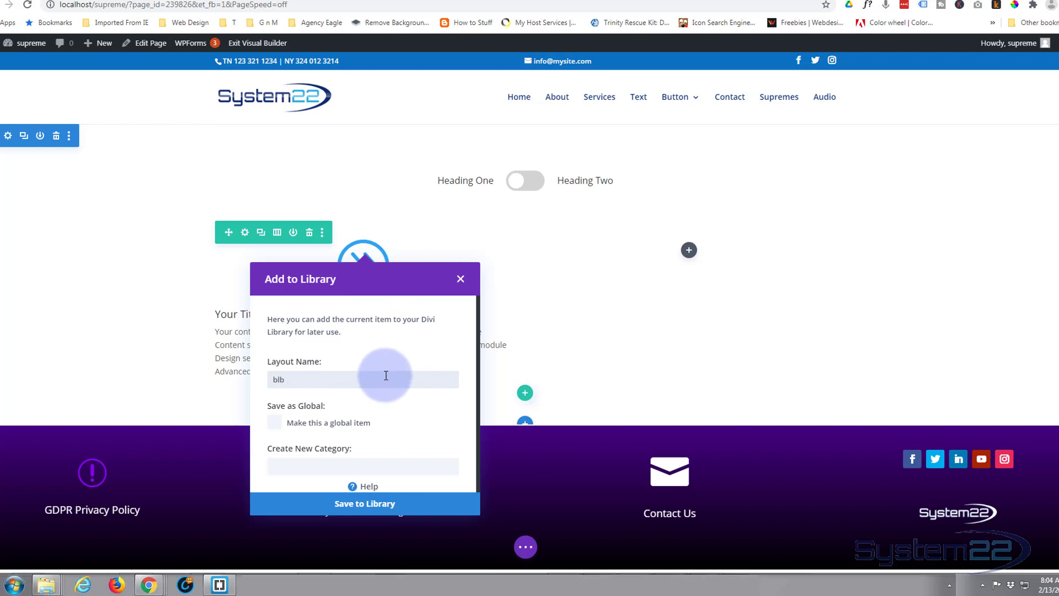
pyautogui.click(367, 503)
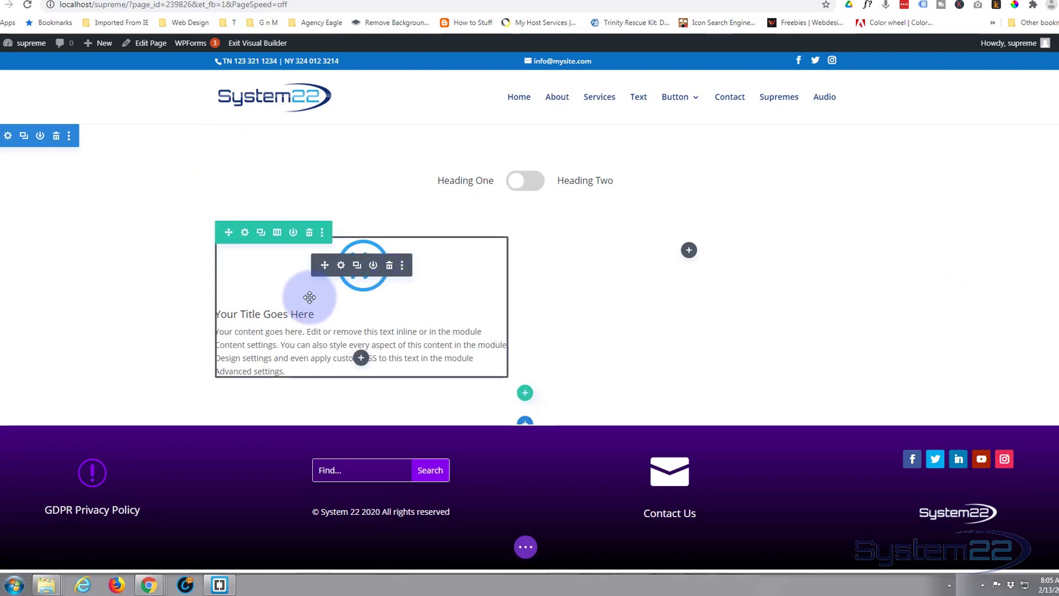
pyautogui.click(309, 232)
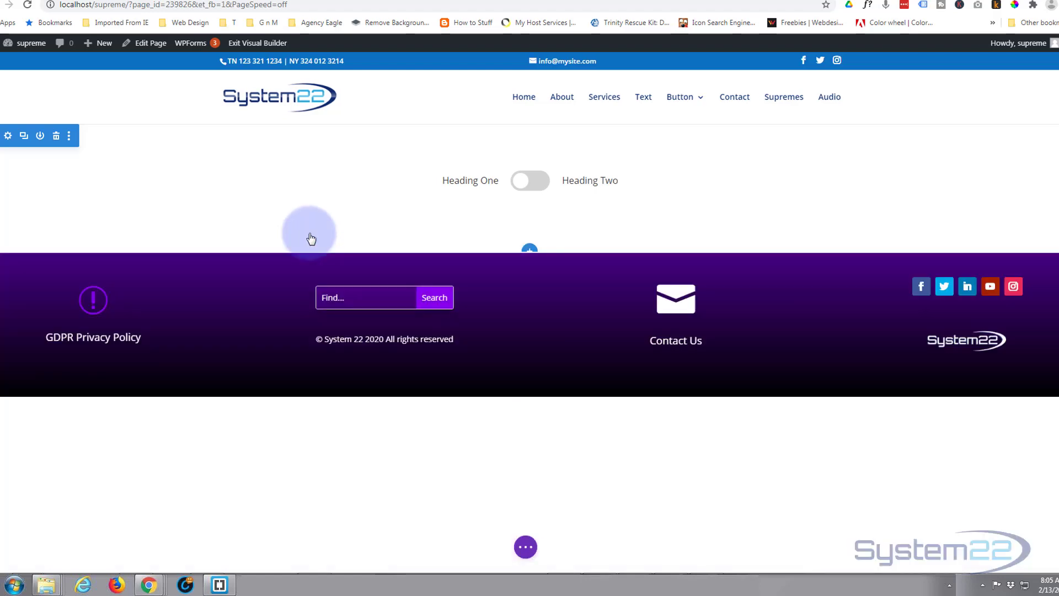
# Step: Set the Content One heading of the Supreme Content Toggle module to "Contact"
pyautogui.moveTo(542, 195)
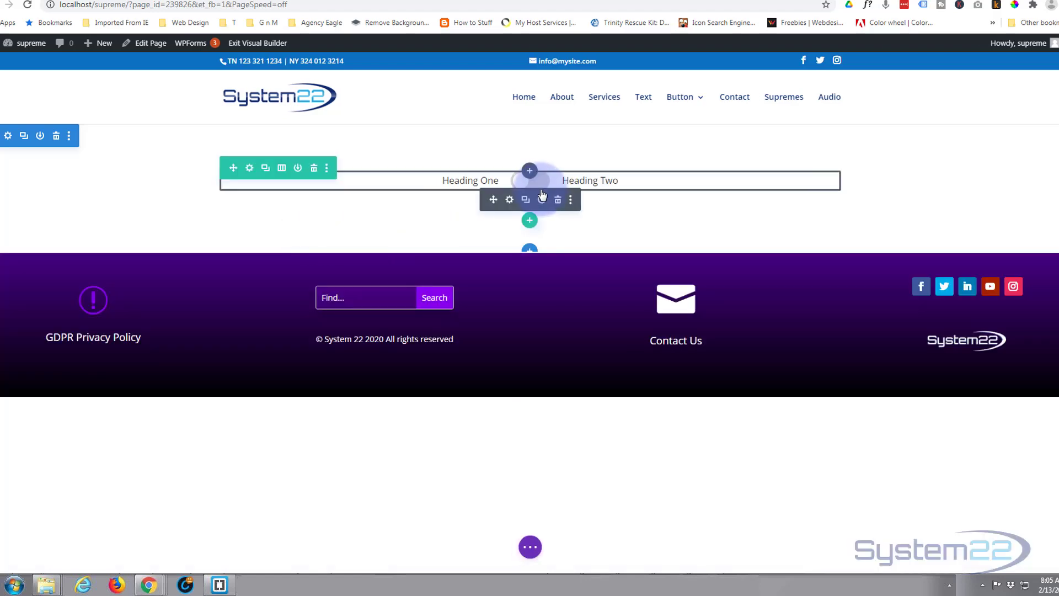
pyautogui.click(510, 201)
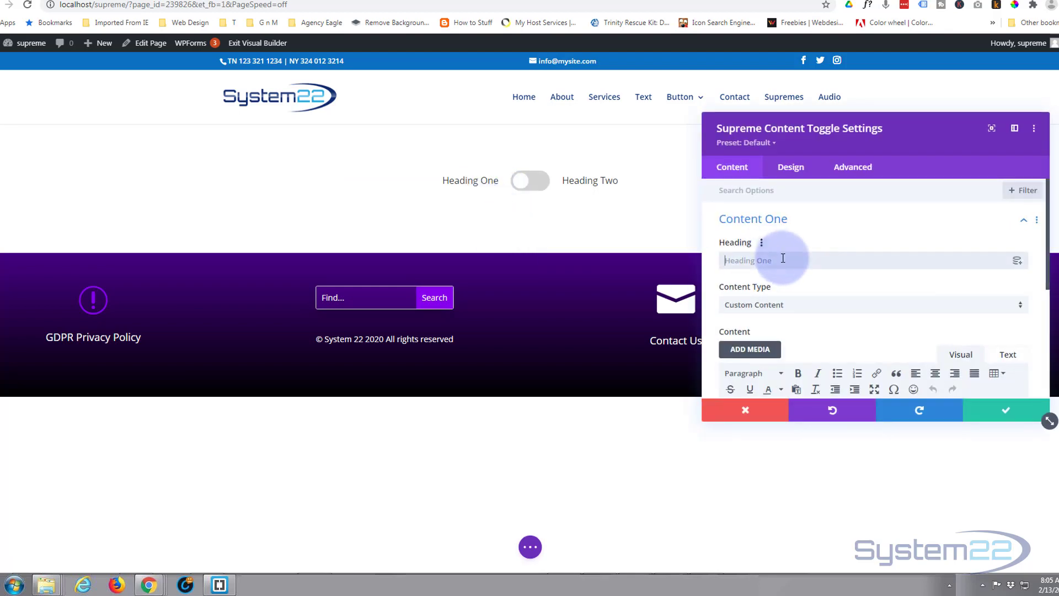
pyautogui.click(783, 259)
pyautogui.write('Contact')
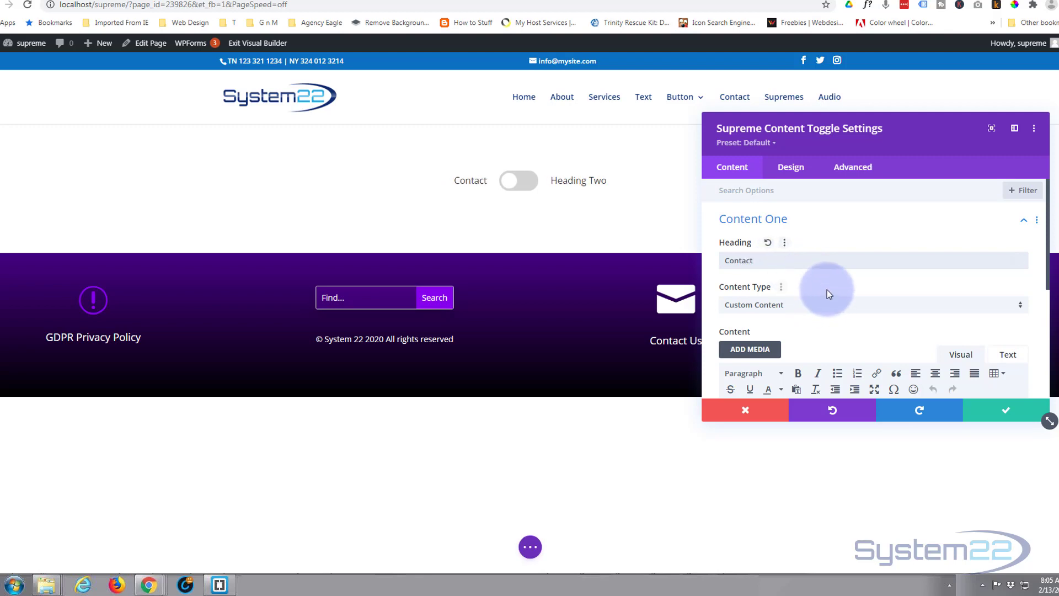
# Step: Set the Content One content type to Library and choose the "cform" layout for it
pyautogui.scroll(-2, 826, 289)
pyautogui.scroll(1, 828, 288)
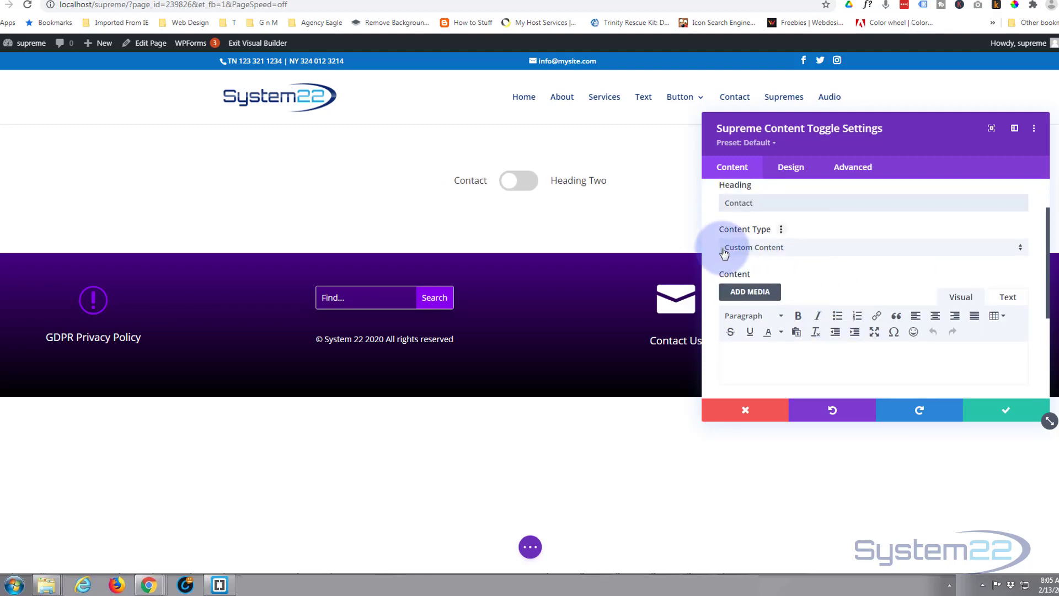
pyautogui.scroll(-3, 797, 324)
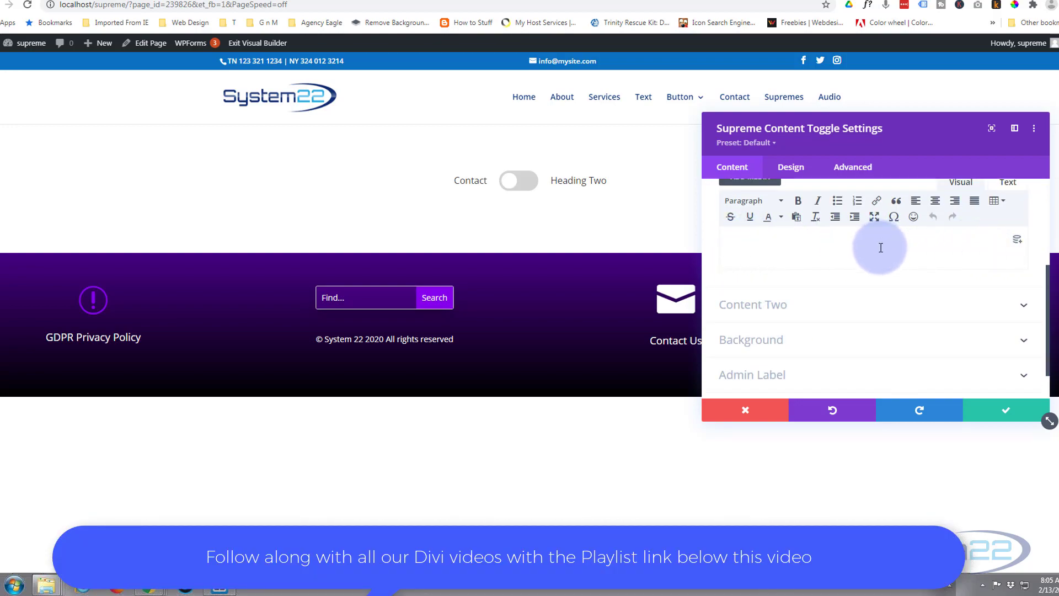
pyautogui.scroll(1, 880, 248)
pyautogui.scroll(3, 880, 248)
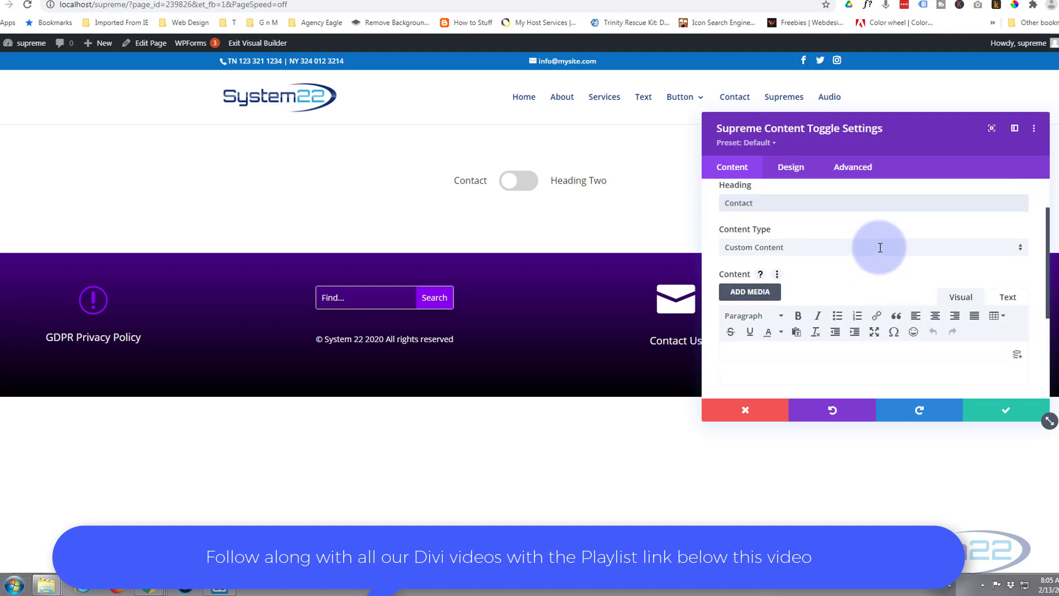
pyautogui.click(817, 252)
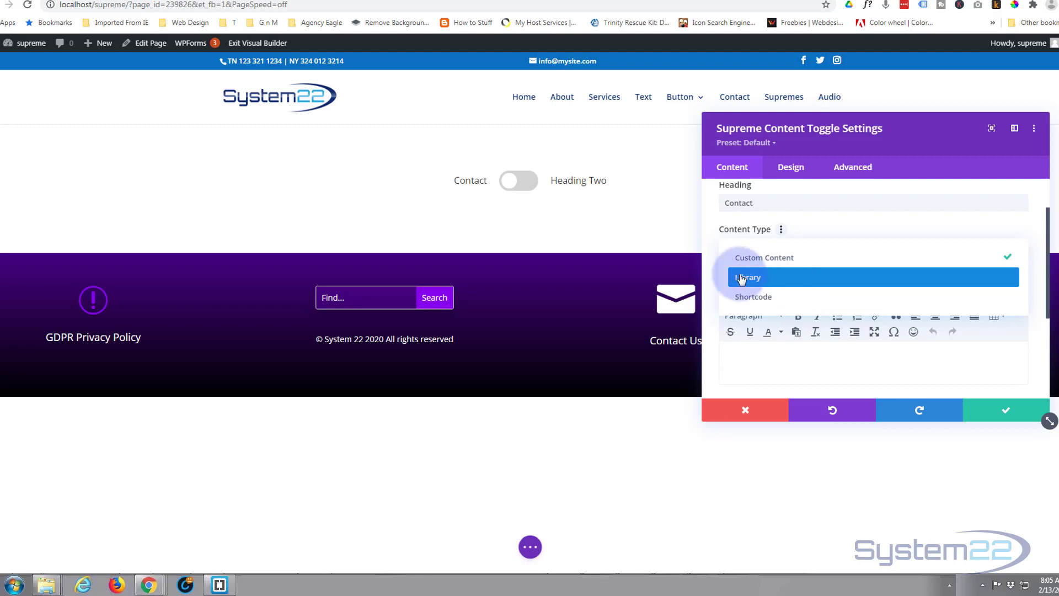
pyautogui.click(778, 282)
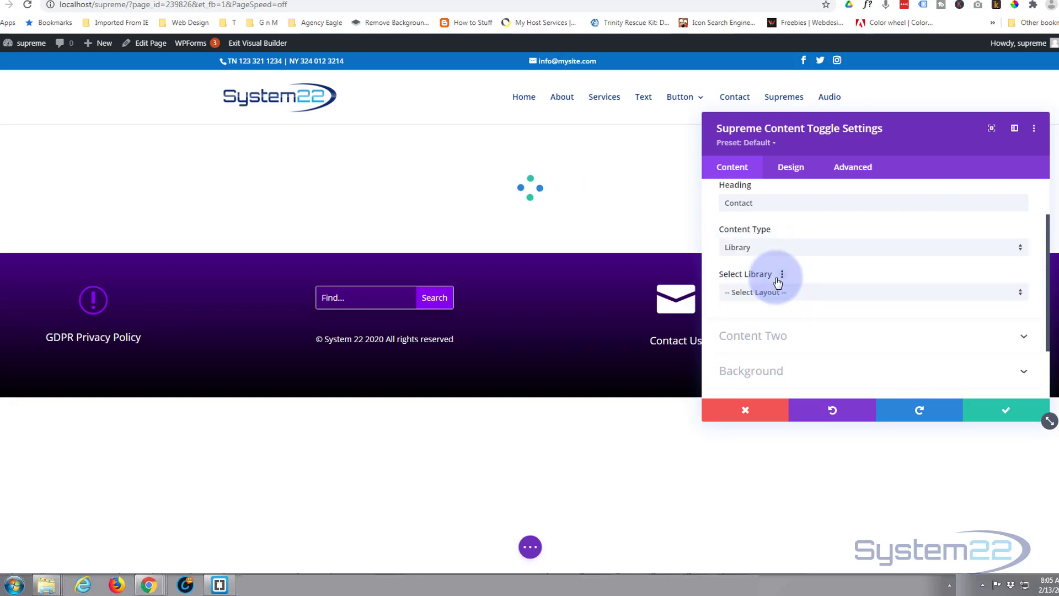
pyautogui.click(825, 292)
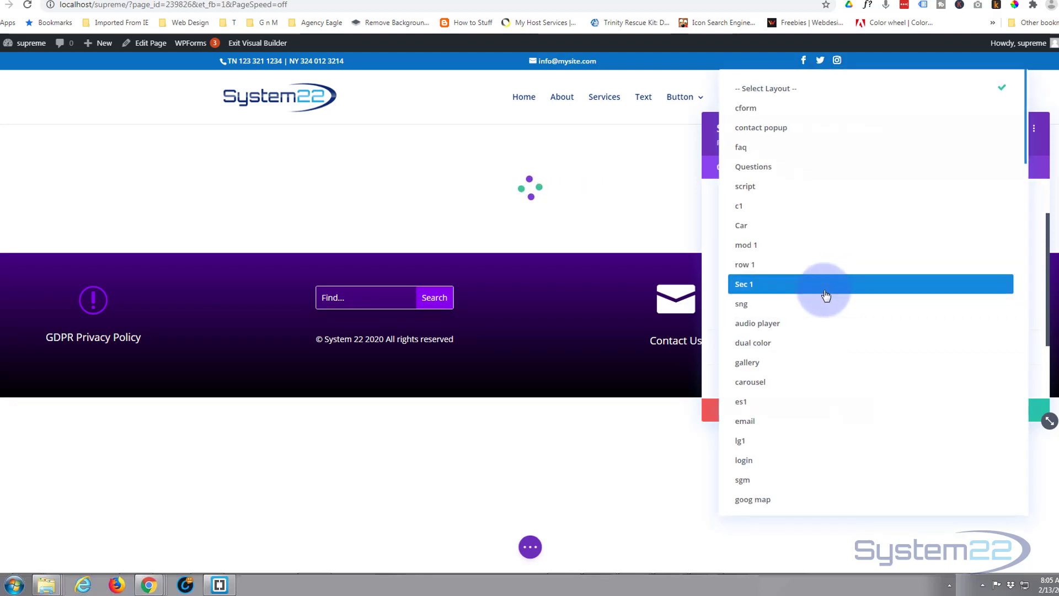
pyautogui.click(758, 114)
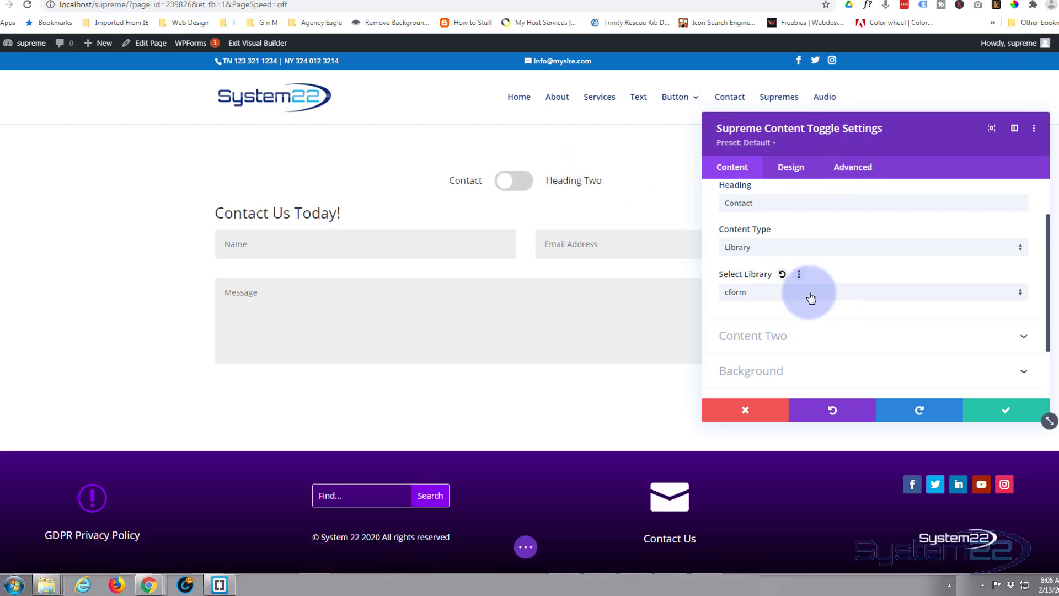
# Step: Set the Content Two heading of the content toggle to "Directions"
pyautogui.click(809, 337)
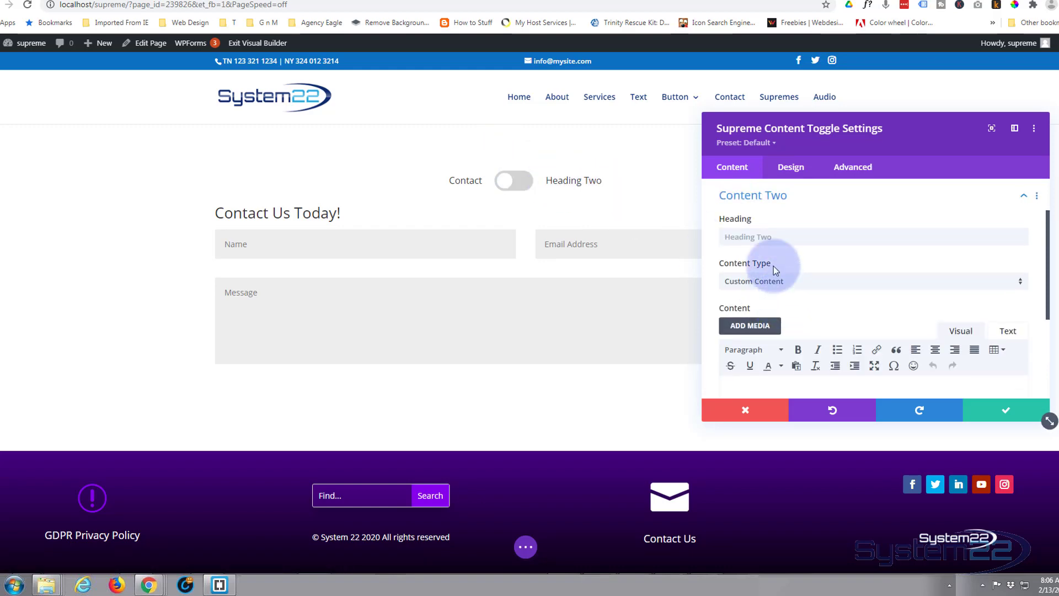
pyautogui.click(729, 237)
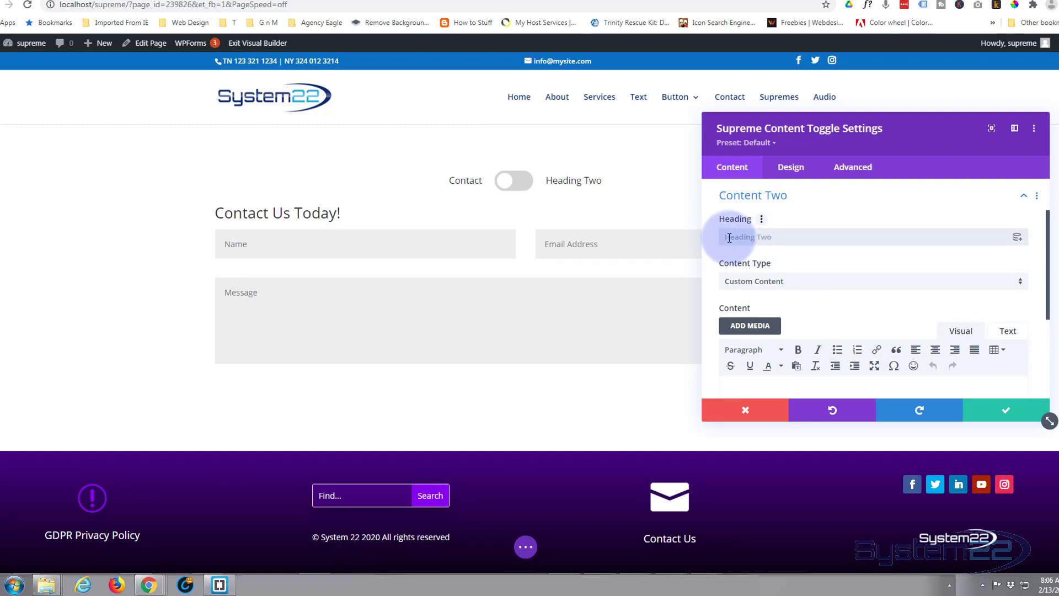
pyautogui.write('Directions')
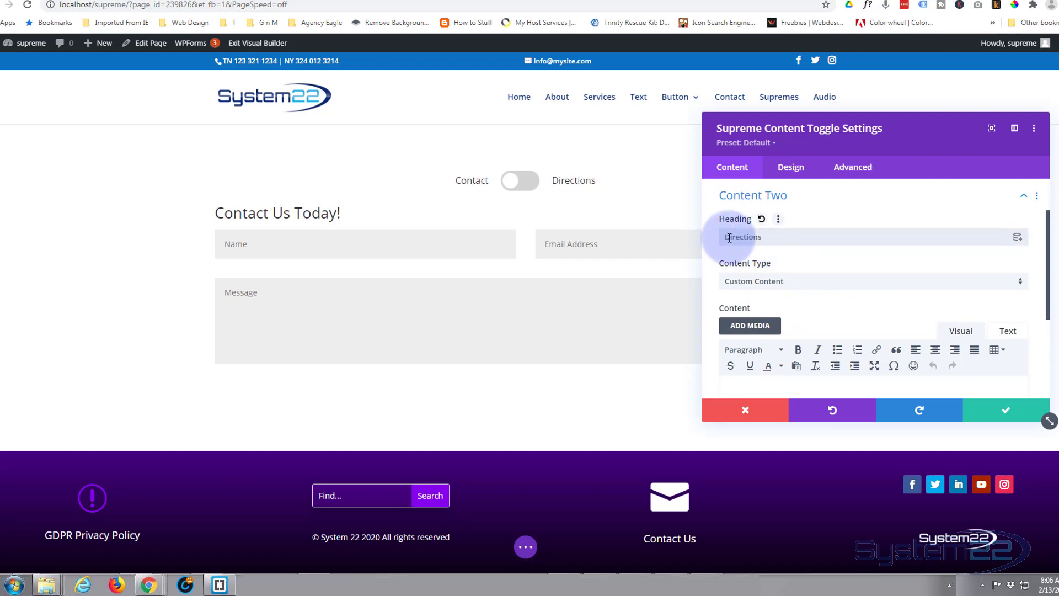
# Step: Set the Content Two content type to Library and choose the "goog map" layout for it
pyautogui.scroll(-1, 806, 257)
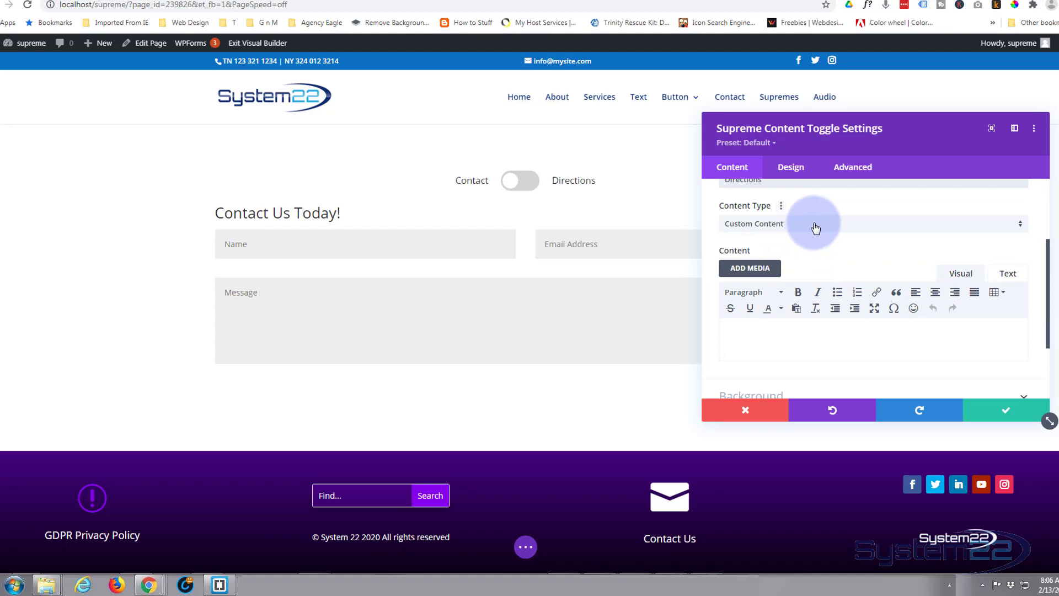
pyautogui.click(815, 228)
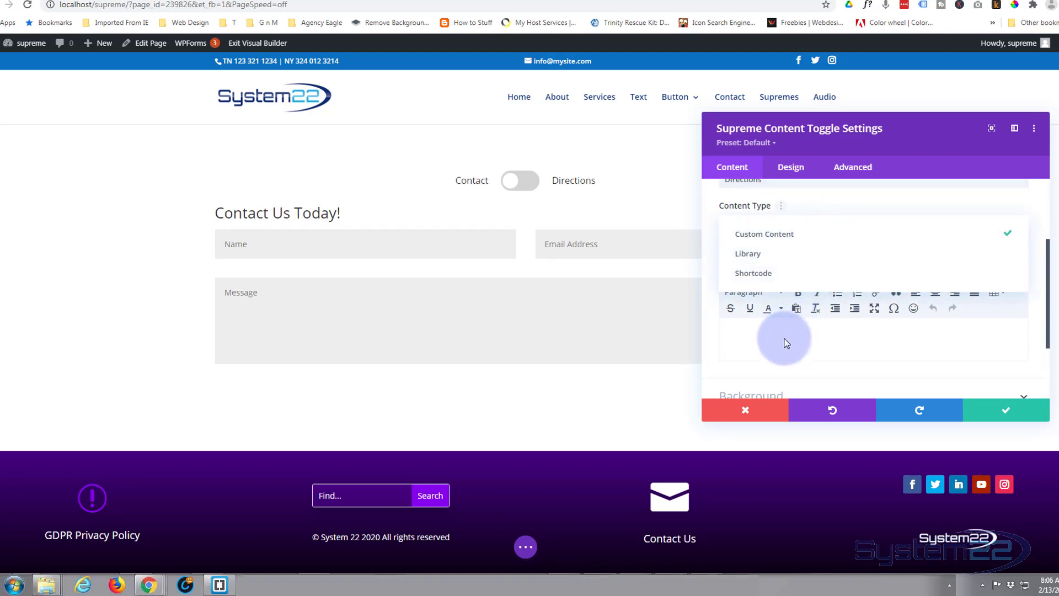
pyautogui.click(756, 258)
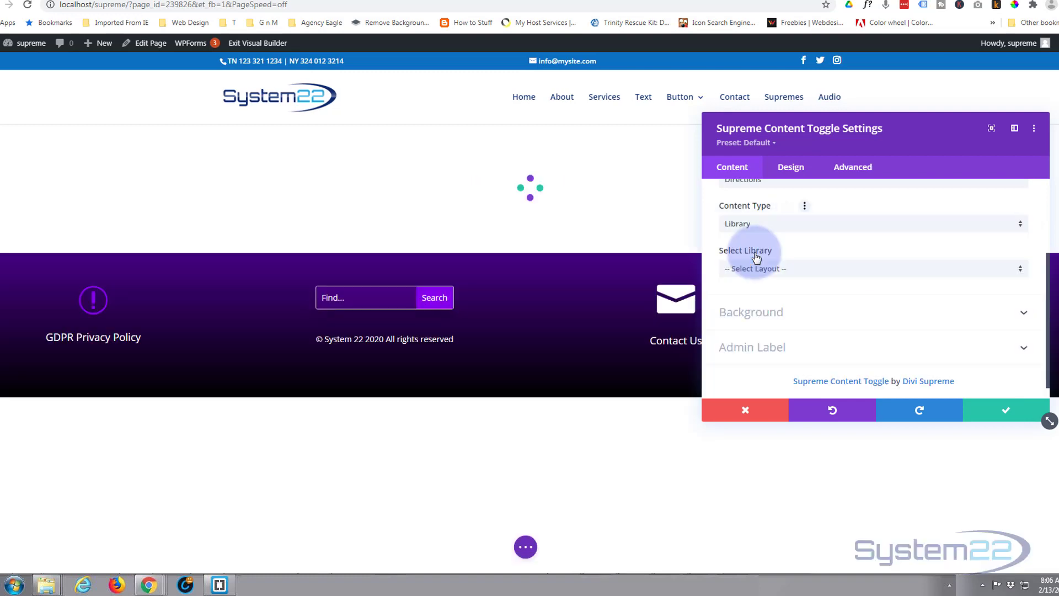
pyautogui.click(788, 270)
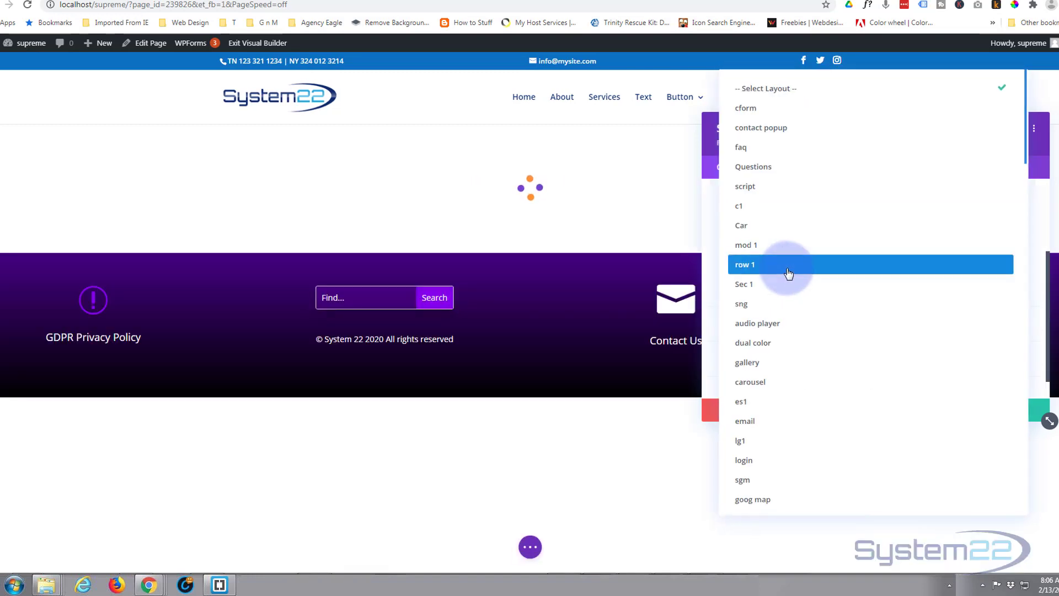
pyautogui.click(759, 501)
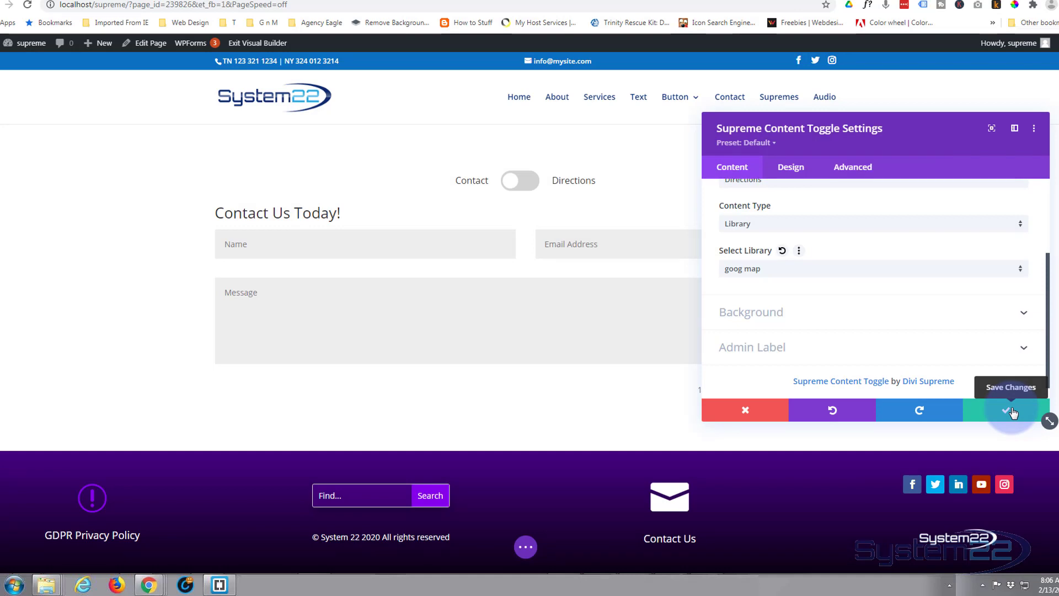
# Step: Set the Switcher Size in the toggle's design settings to 10px
pyautogui.scroll(-1, 851, 289)
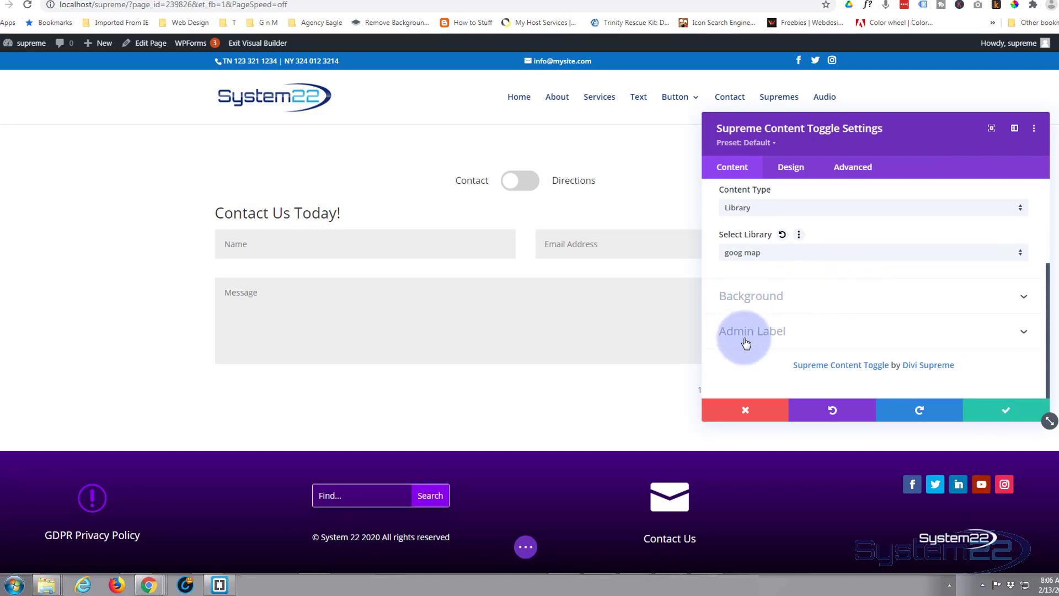
pyautogui.click(792, 168)
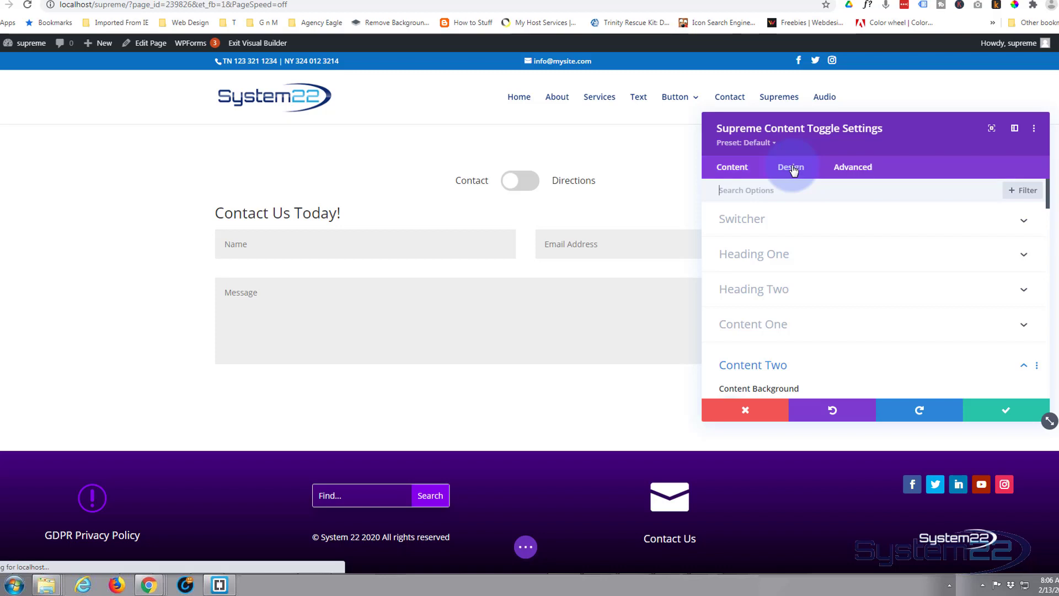
pyautogui.click(806, 219)
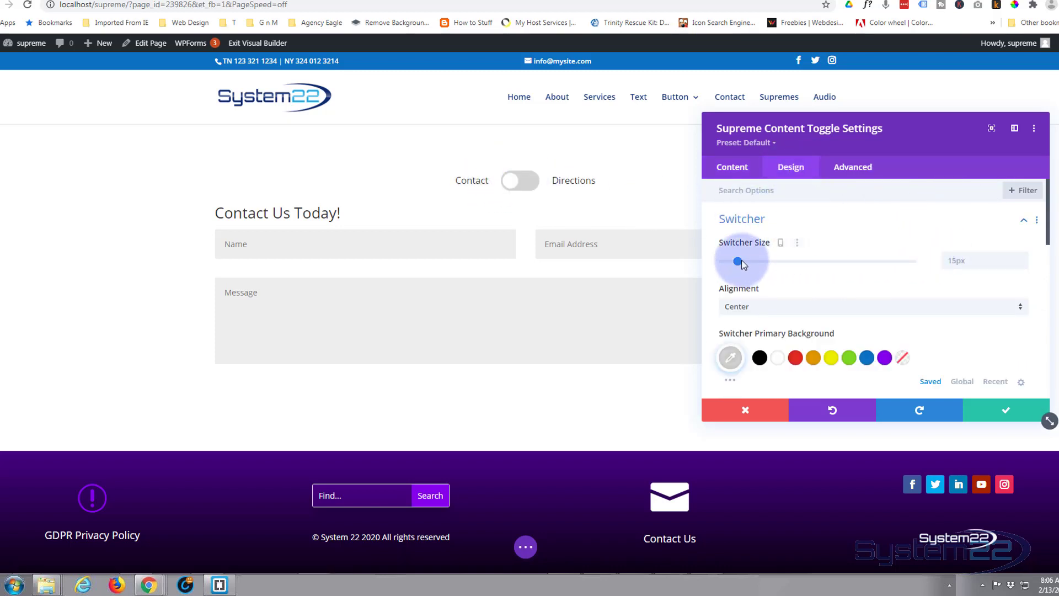
pyautogui.moveTo(738, 262); pyautogui.dragTo(733, 262)
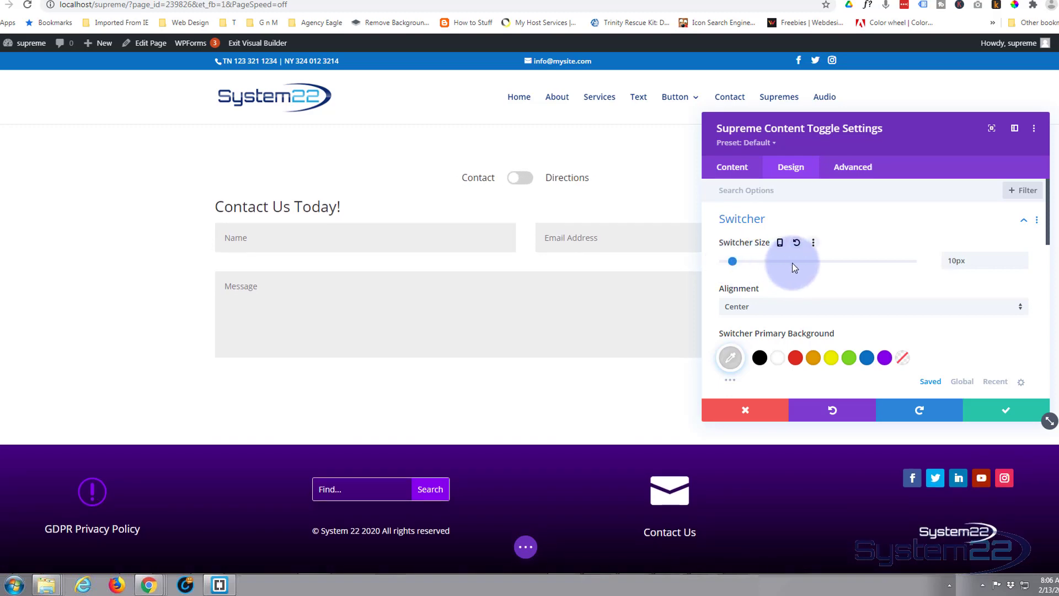
# Step: Try left alignment for the switcher and set it back to Center
pyautogui.scroll(-3, 792, 263)
pyautogui.scroll(1, 792, 262)
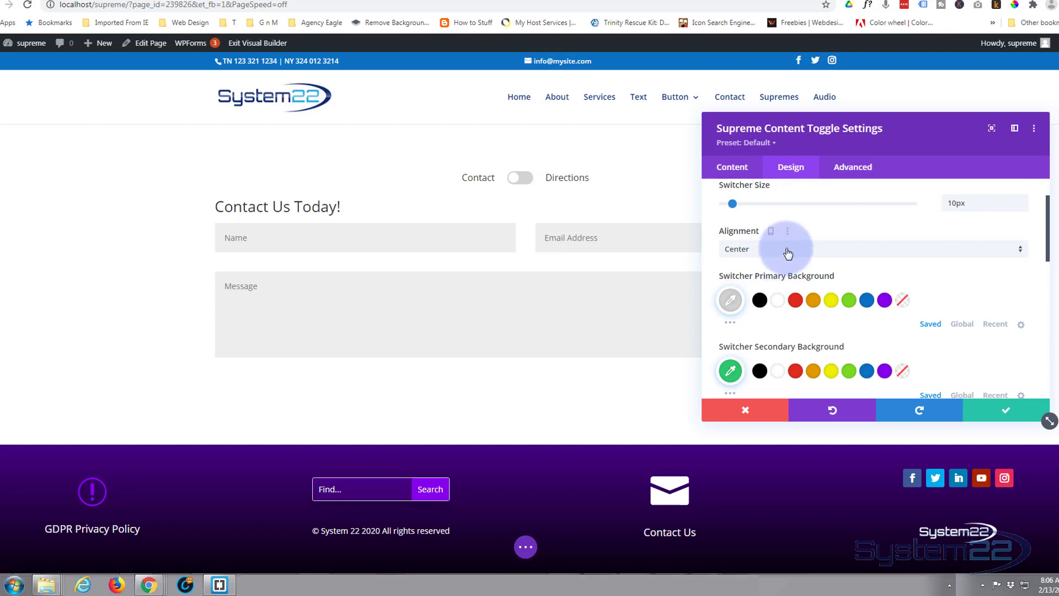
pyautogui.click(790, 251)
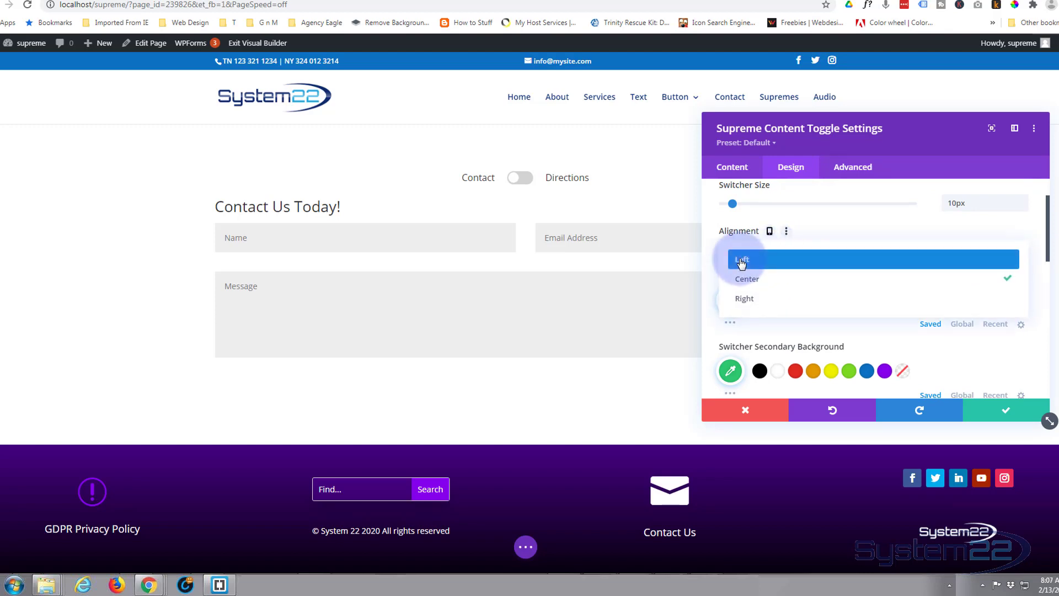
pyautogui.click(736, 257)
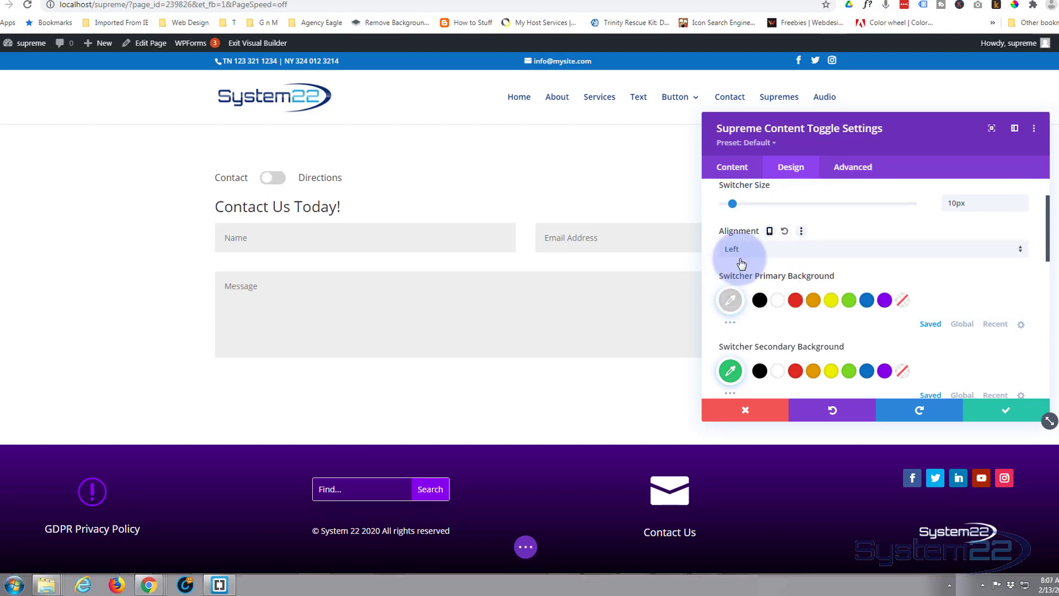
pyautogui.click(792, 253)
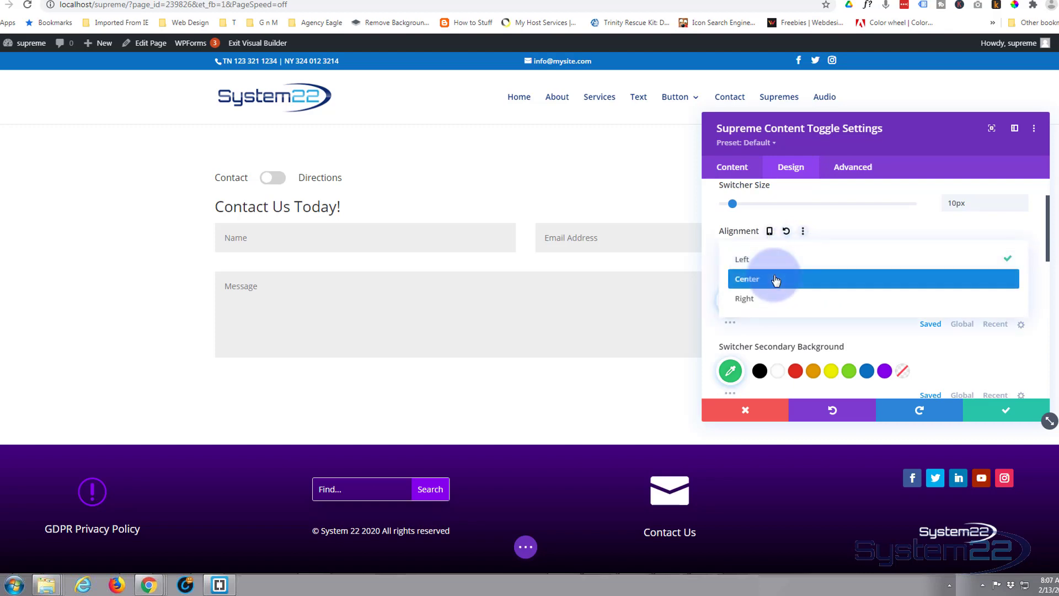
pyautogui.click(775, 276)
# Step: Set the switcher's primary background to blue and its secondary background to purple #8300e9
pyautogui.scroll(-1, 803, 258)
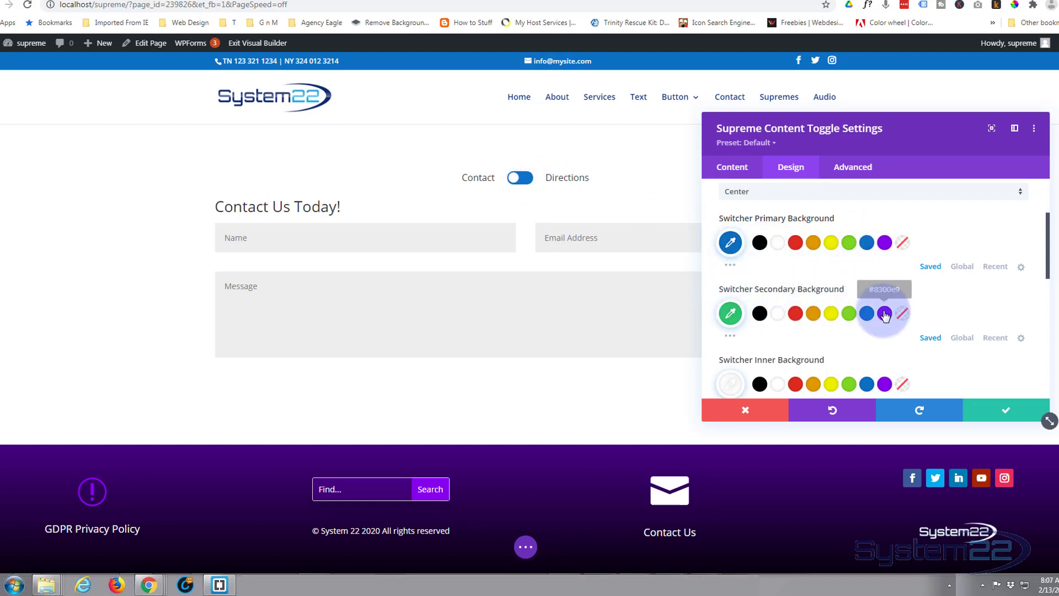
pyautogui.click(884, 313)
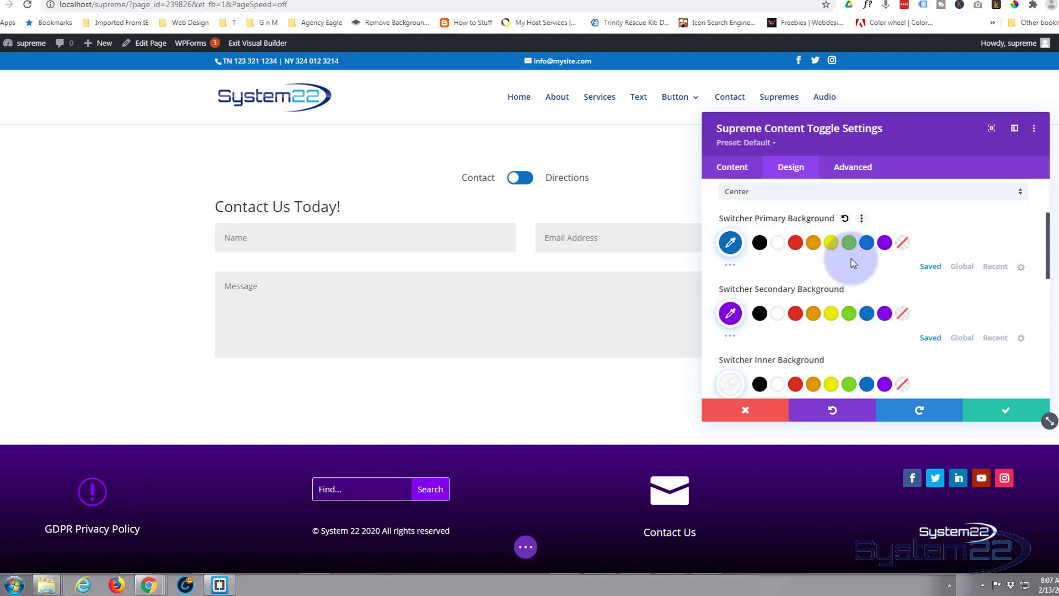
pyautogui.scroll(-2, 852, 262)
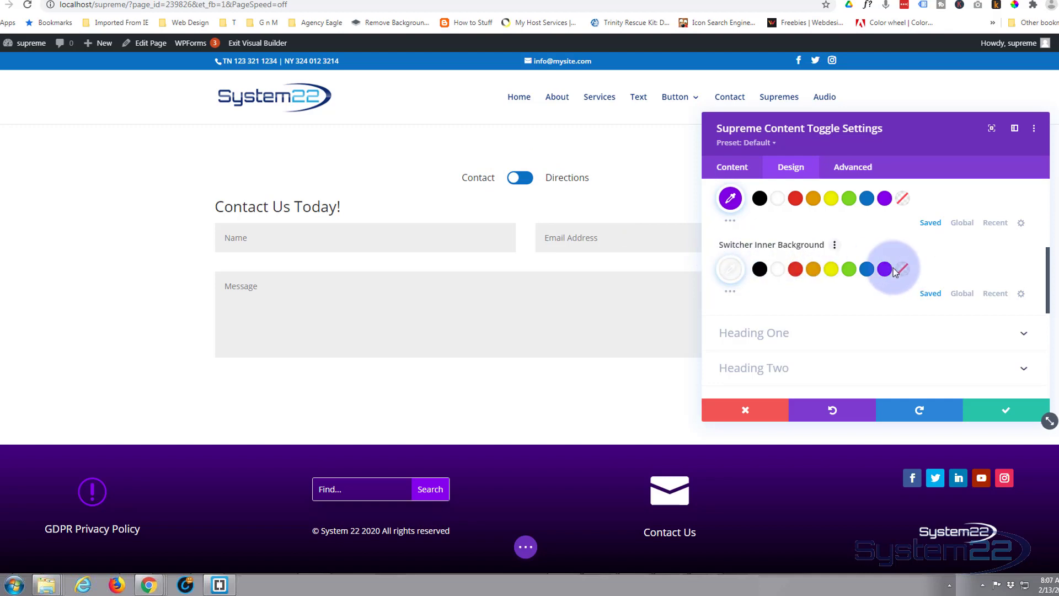
# Step: Style Heading One with Semi Bold font weight and a heading text size of 22px
pyautogui.scroll(-1, 832, 267)
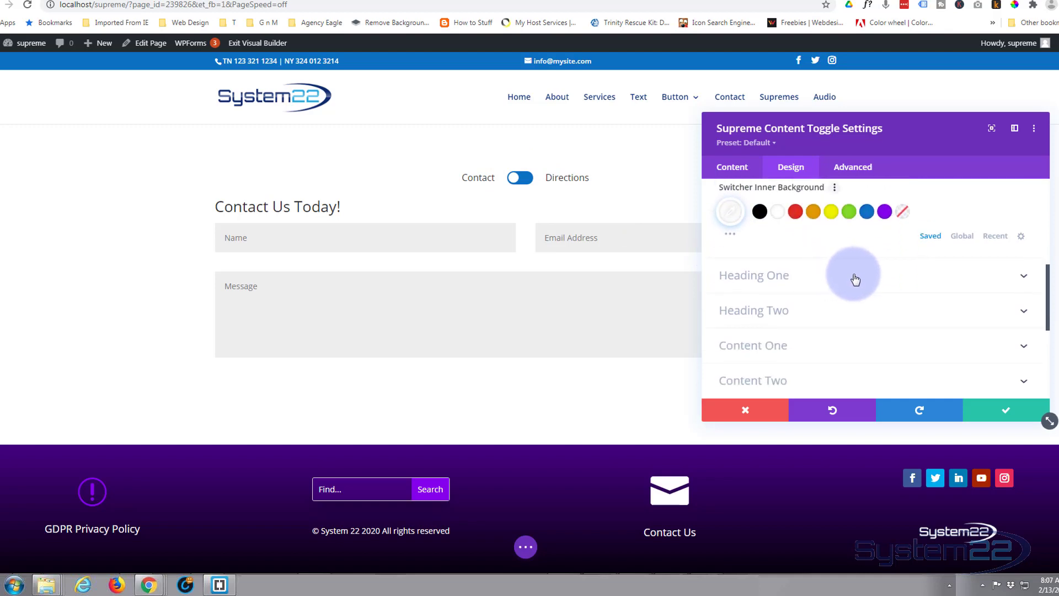
pyautogui.click(827, 280)
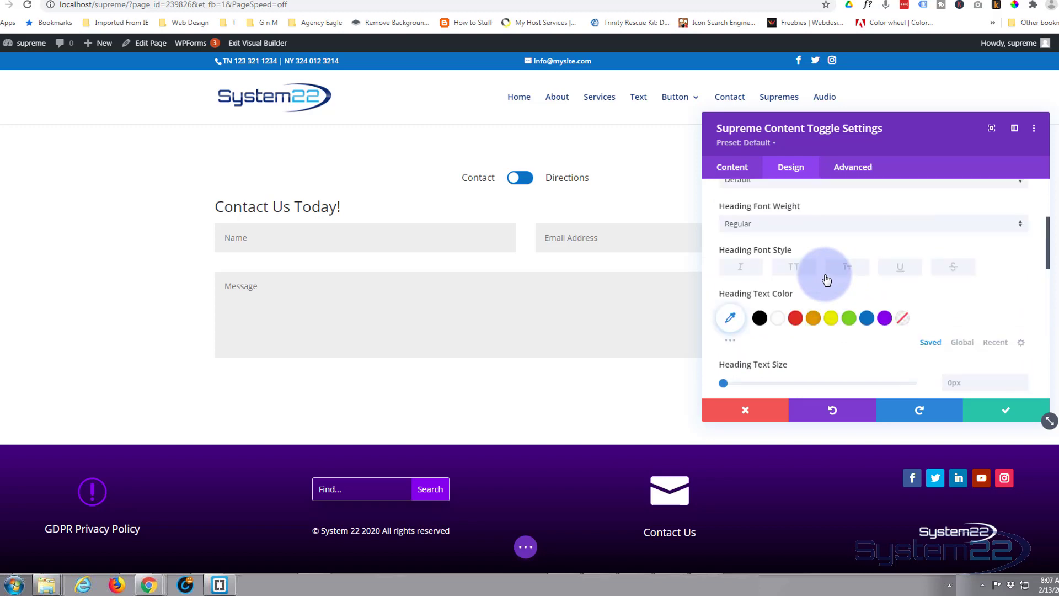
pyautogui.scroll(-1, 821, 267)
pyautogui.scroll(-1, 821, 271)
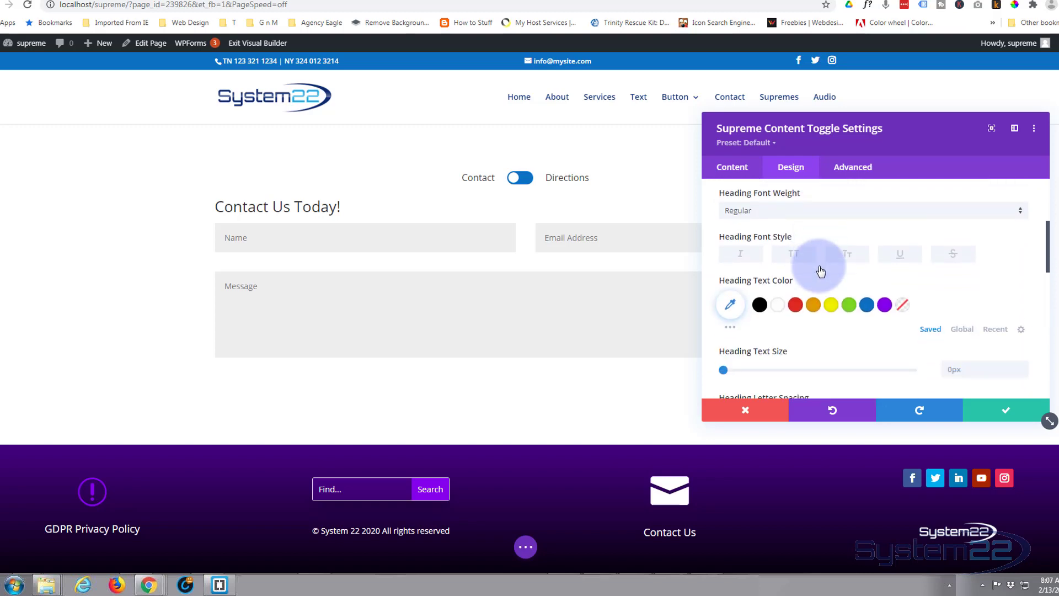
pyautogui.click(788, 216)
pyautogui.click(780, 258)
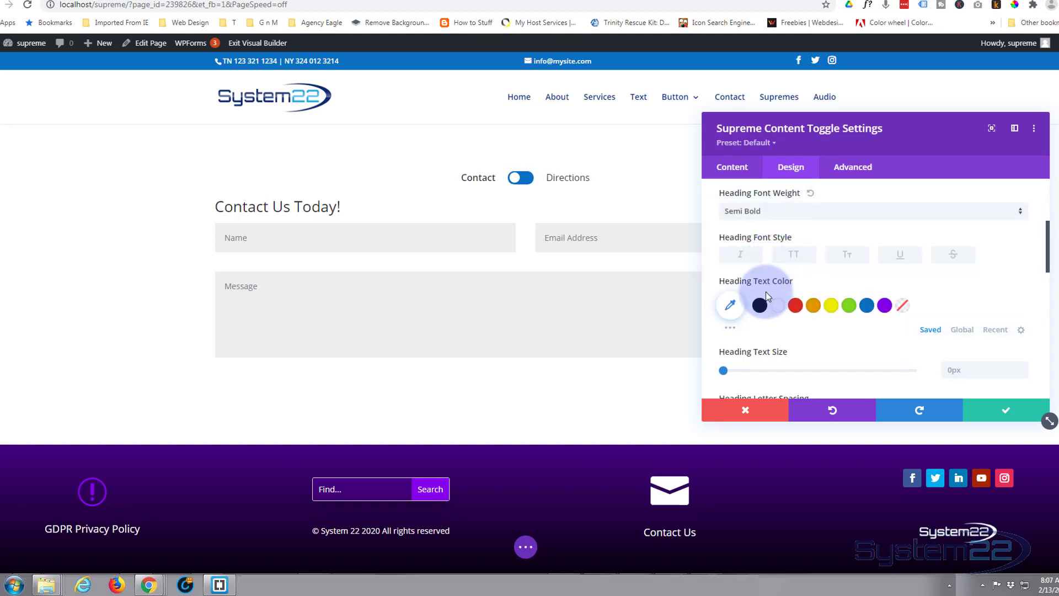
pyautogui.moveTo(723, 371); pyautogui.dragTo(763, 372)
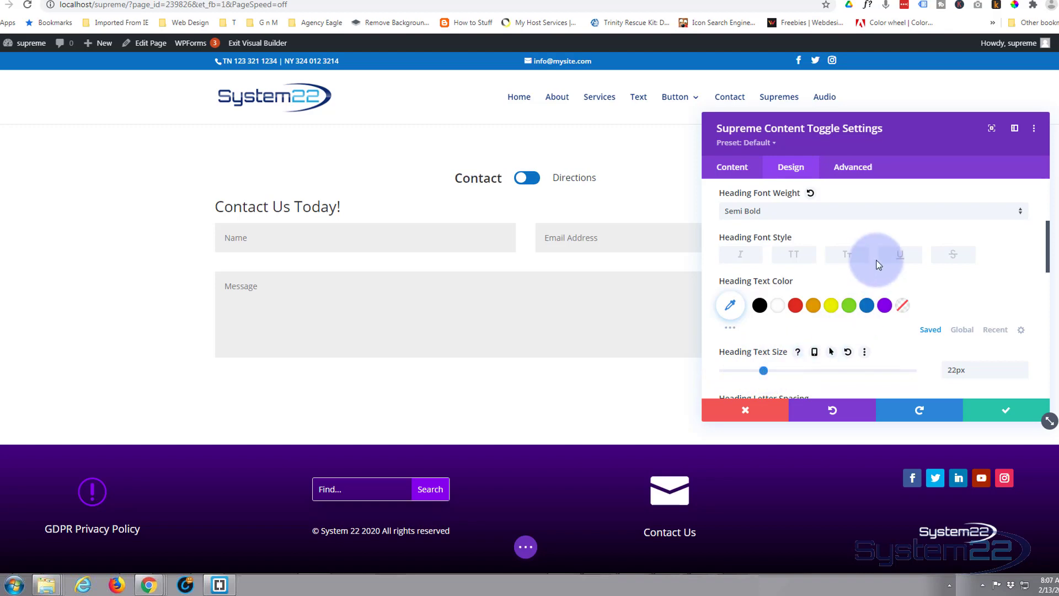
# Step: Set the Heading Two font weight to Semi Bold
pyautogui.scroll(-3, 855, 273)
pyautogui.scroll(-5, 855, 273)
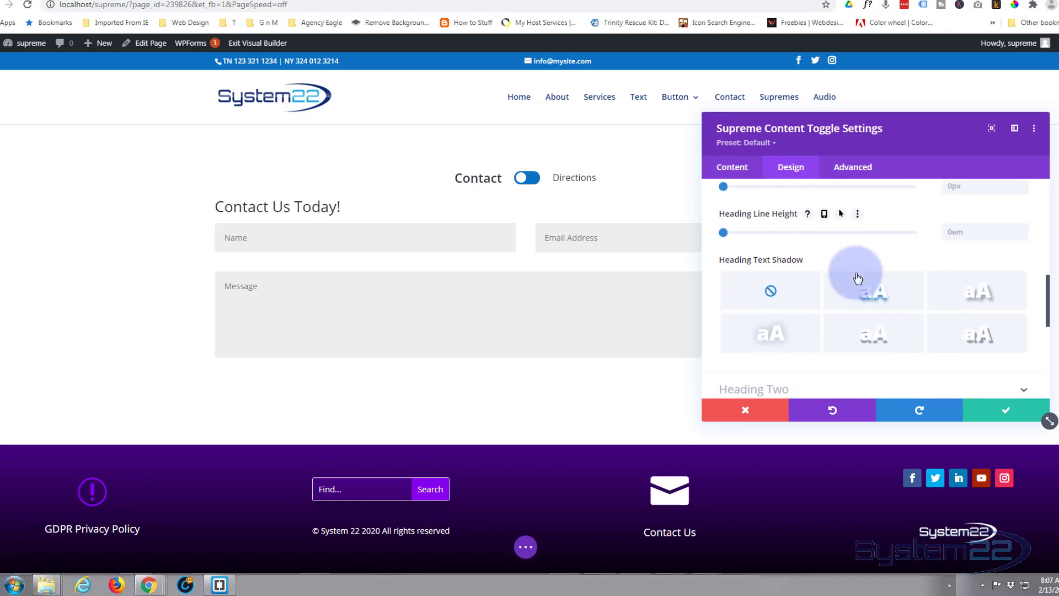
pyautogui.click(834, 231)
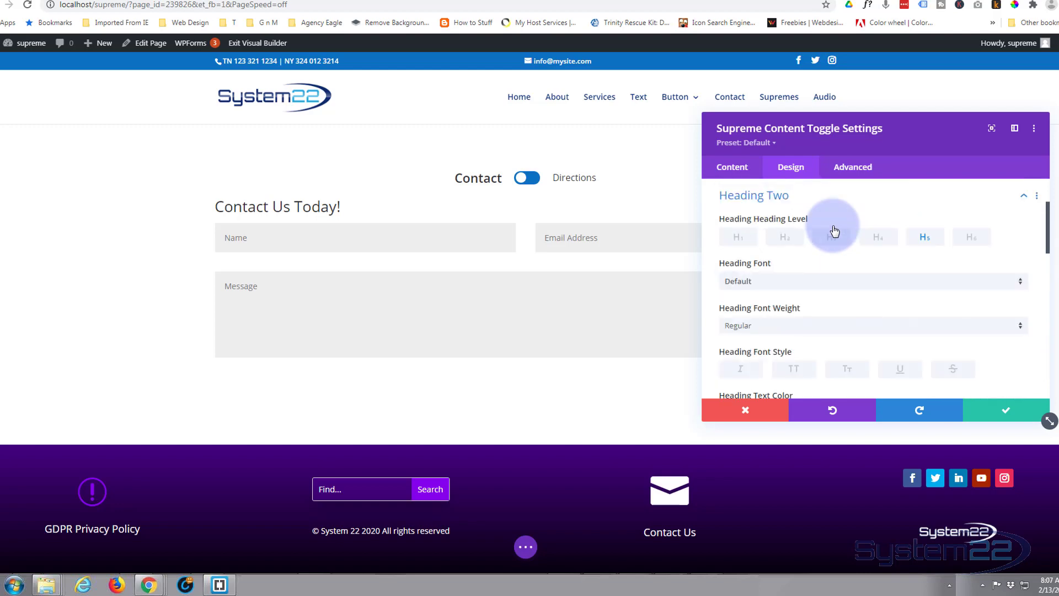
pyautogui.click(793, 326)
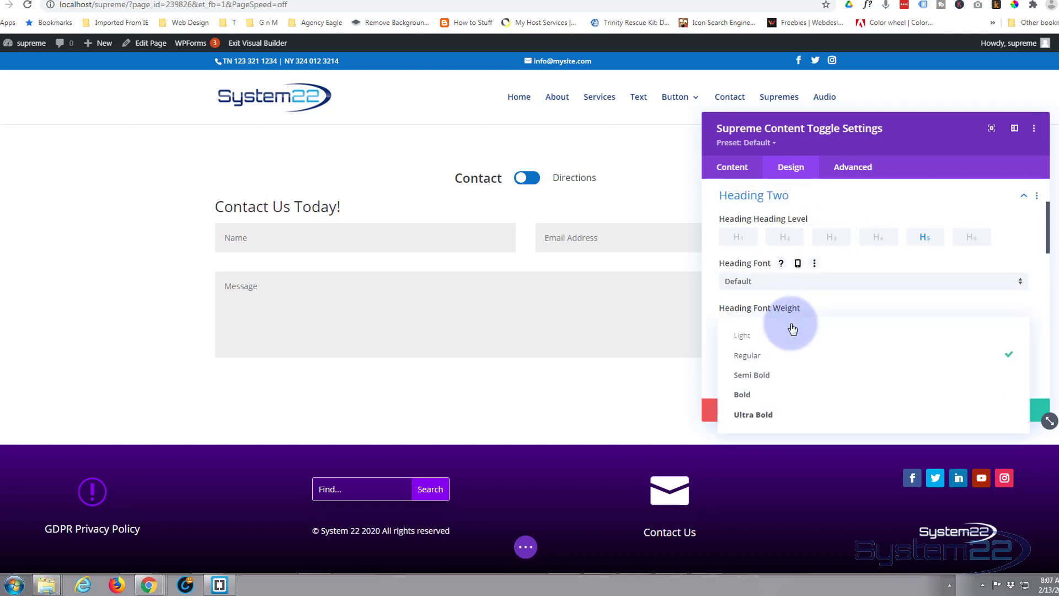
pyautogui.click(769, 381)
pyautogui.scroll(-3, 814, 331)
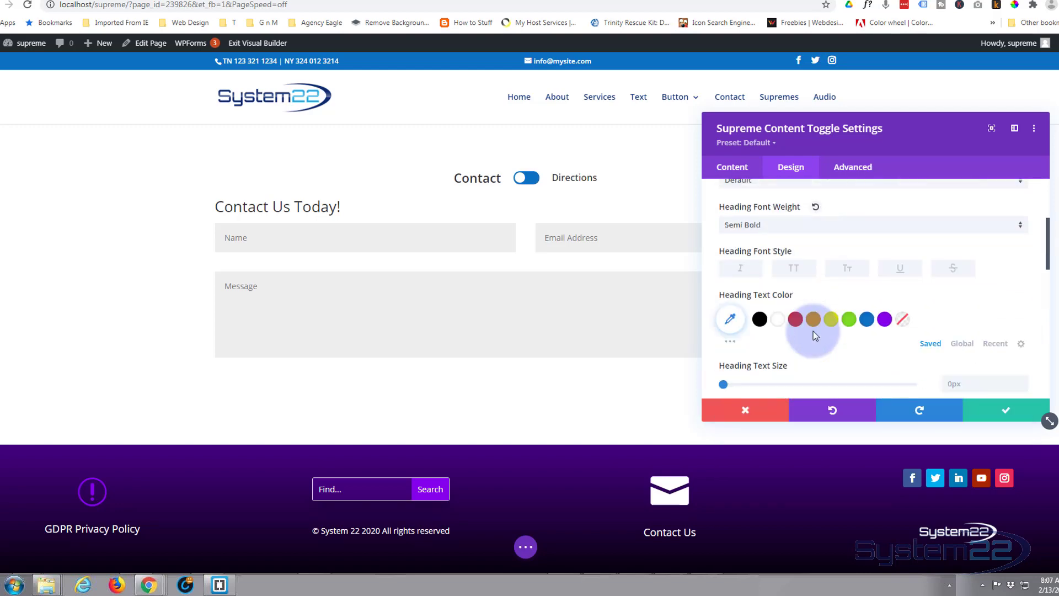
# Step: Set the Heading Two text size to 22px
pyautogui.moveTo(729, 370); pyautogui.dragTo(764, 371)
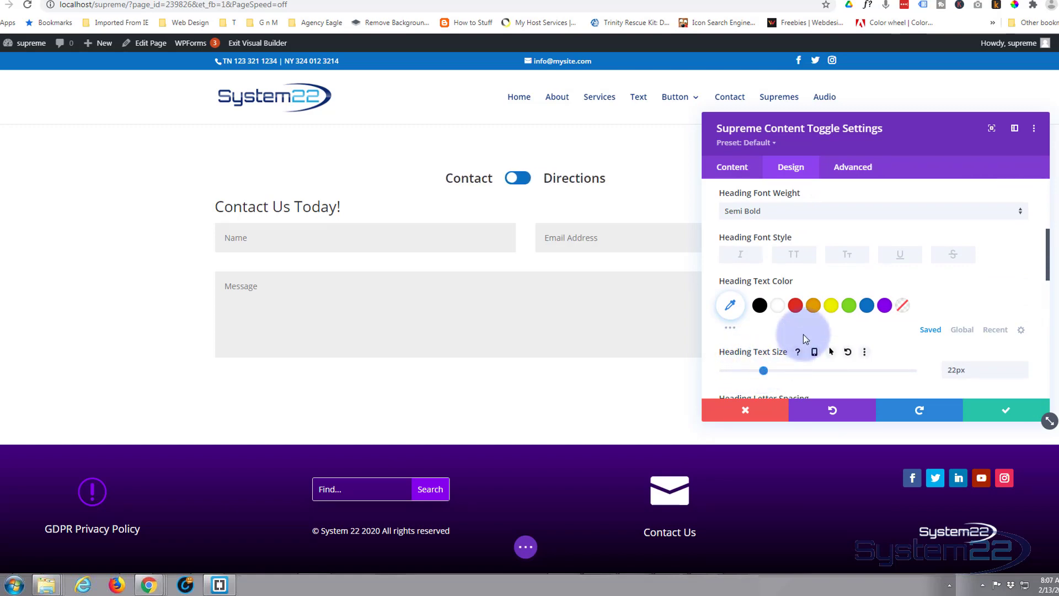
# Step: Set the Content One padding to 20px for top, bottom, left and right, linking each opposite pair
pyautogui.scroll(-2, 830, 296)
pyautogui.scroll(-5, 831, 297)
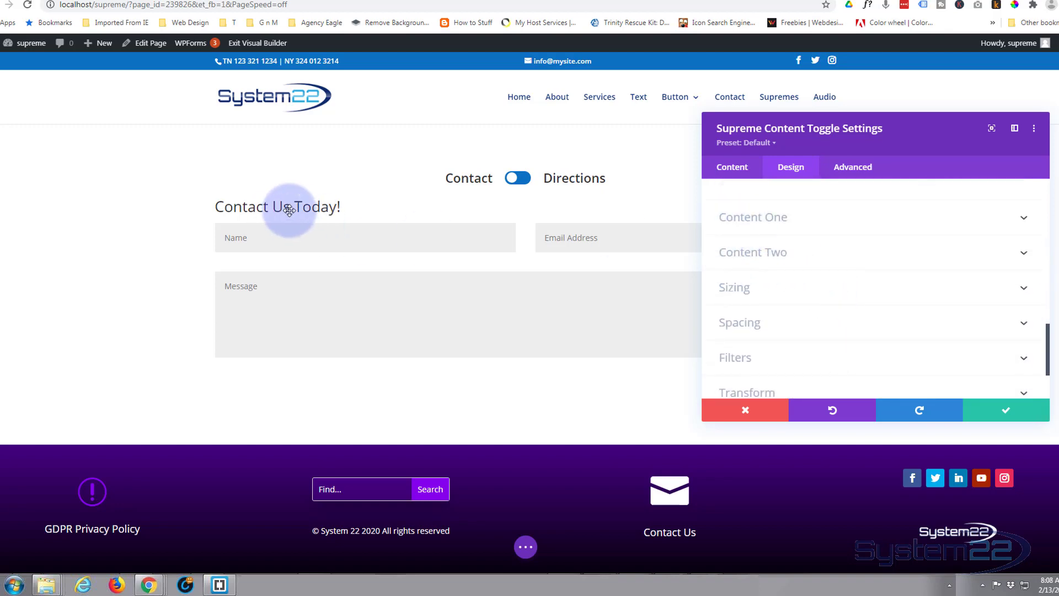
pyautogui.click(825, 224)
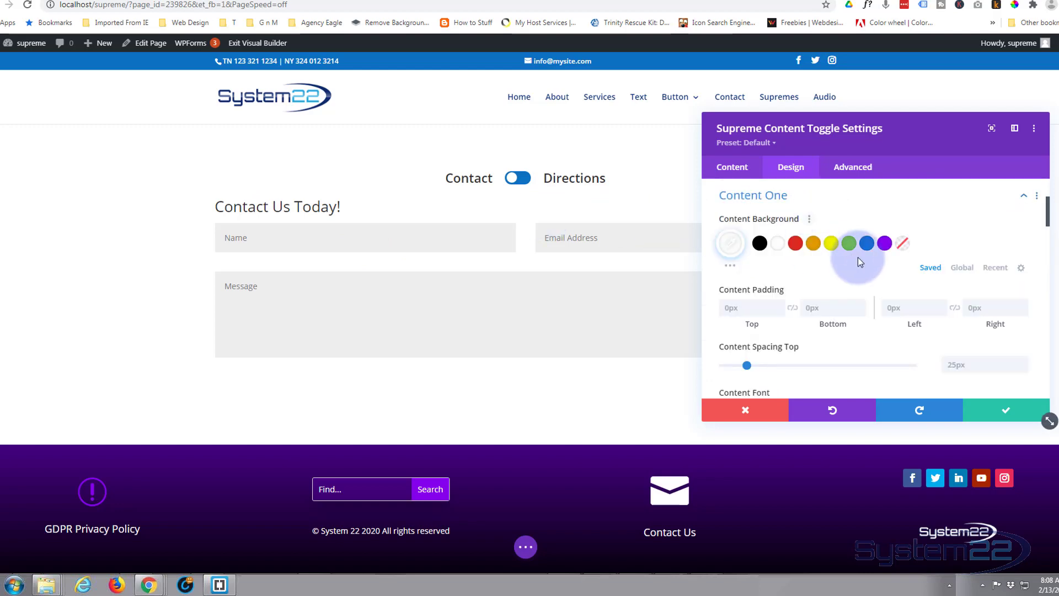
pyautogui.click(727, 307)
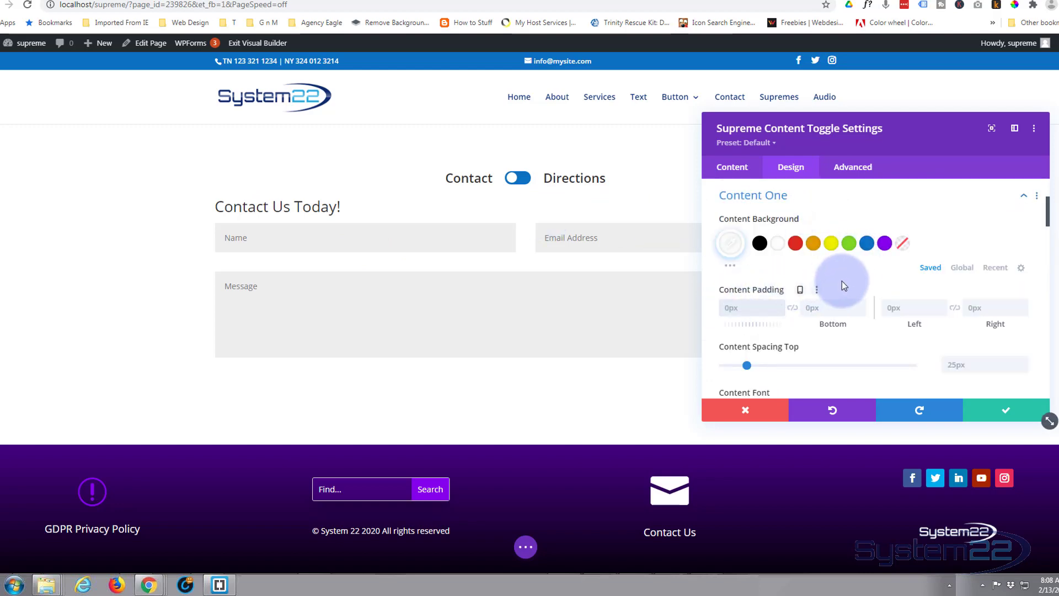
pyautogui.write('20')
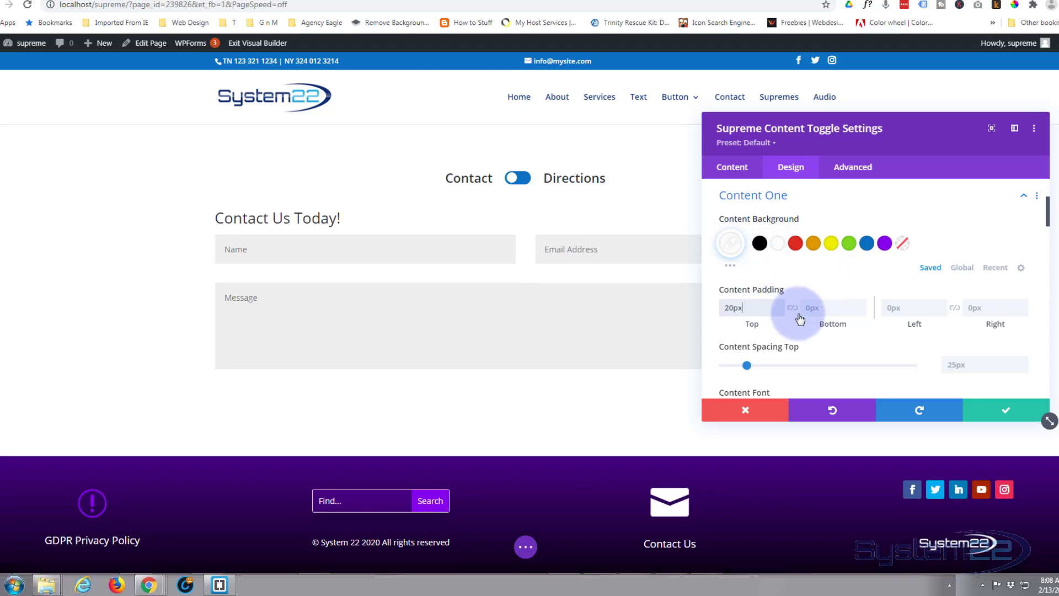
pyautogui.click(794, 309)
pyautogui.click(889, 306)
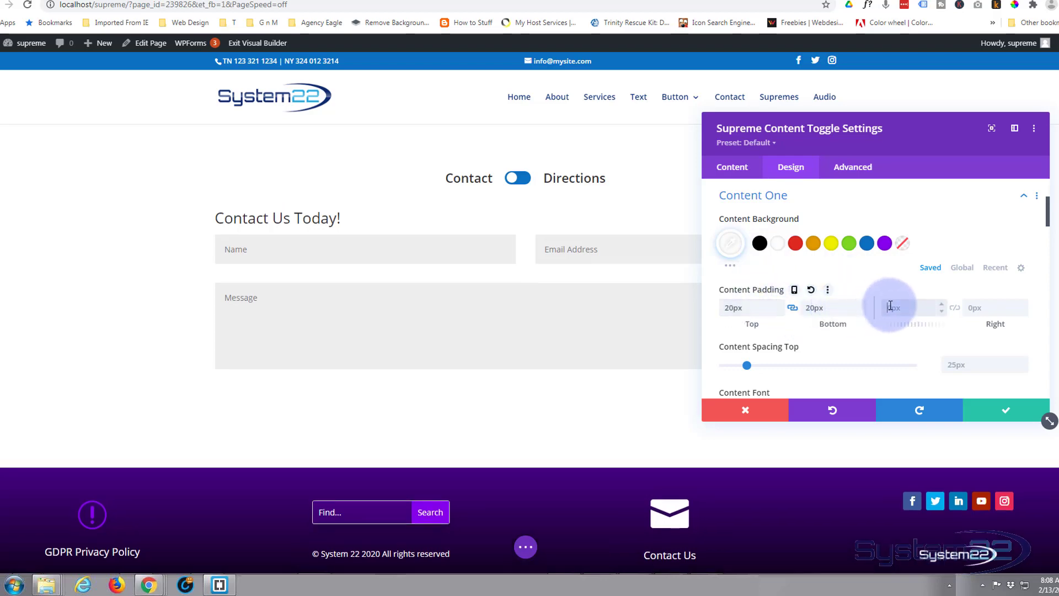
pyautogui.write('20')
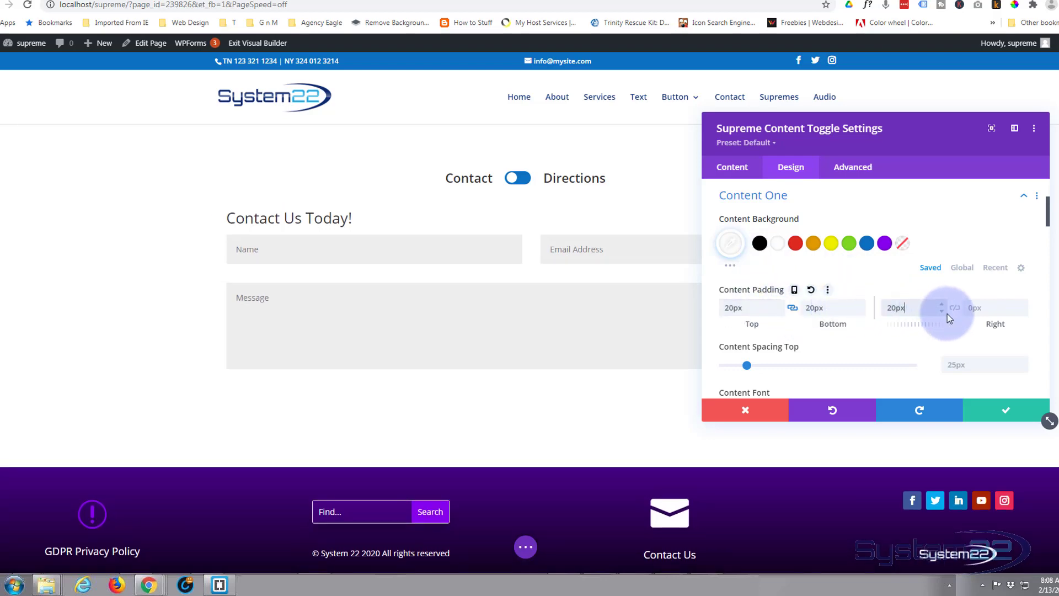
pyautogui.click(955, 307)
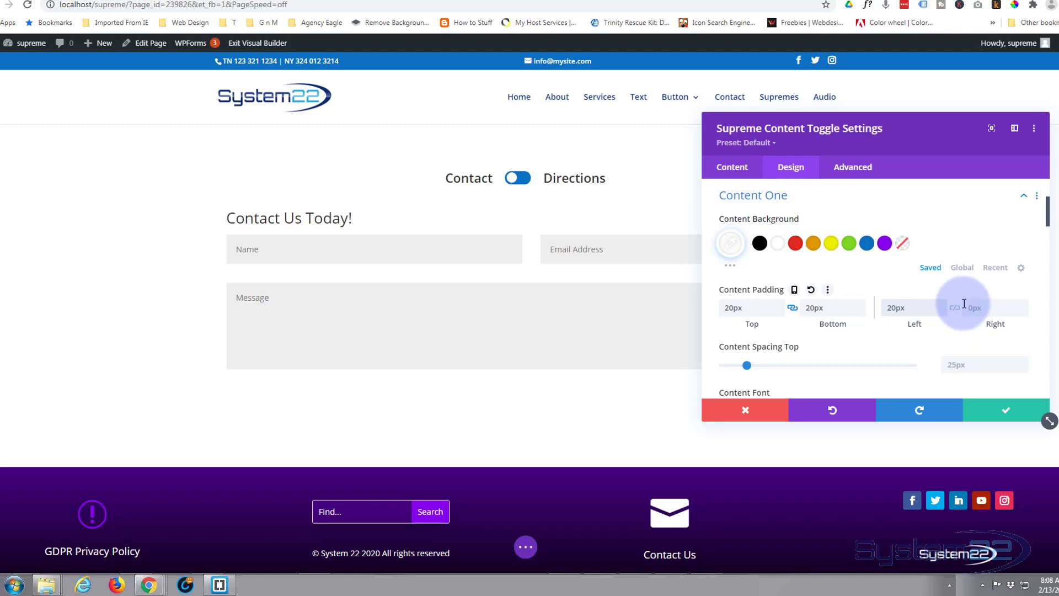
pyautogui.click(906, 308)
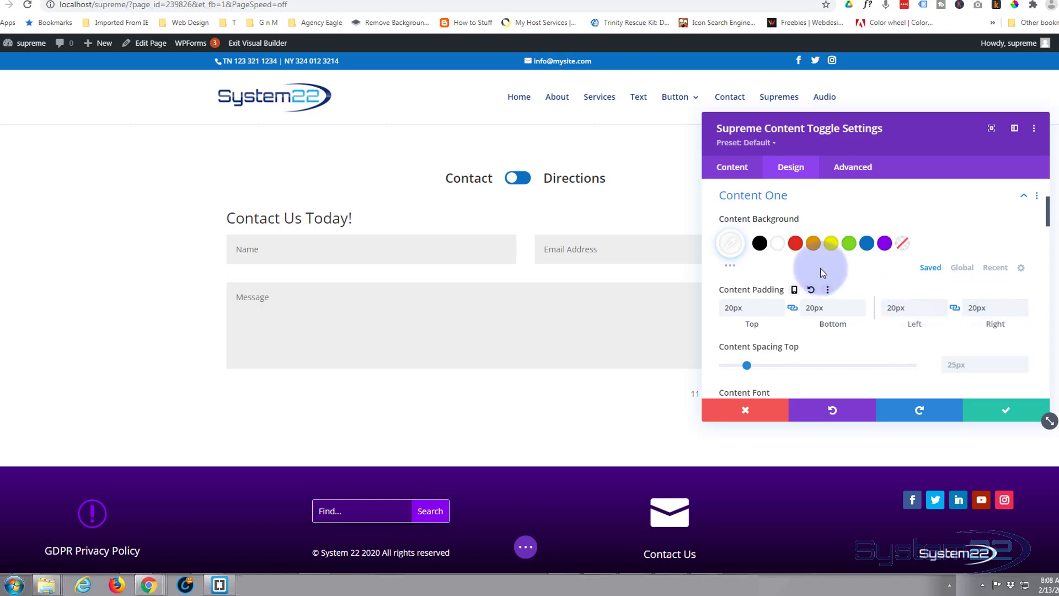
# Step: Apply the fourth box shadow preset, with the shadow along the lower edge, to Content One
pyautogui.scroll(-1, 822, 273)
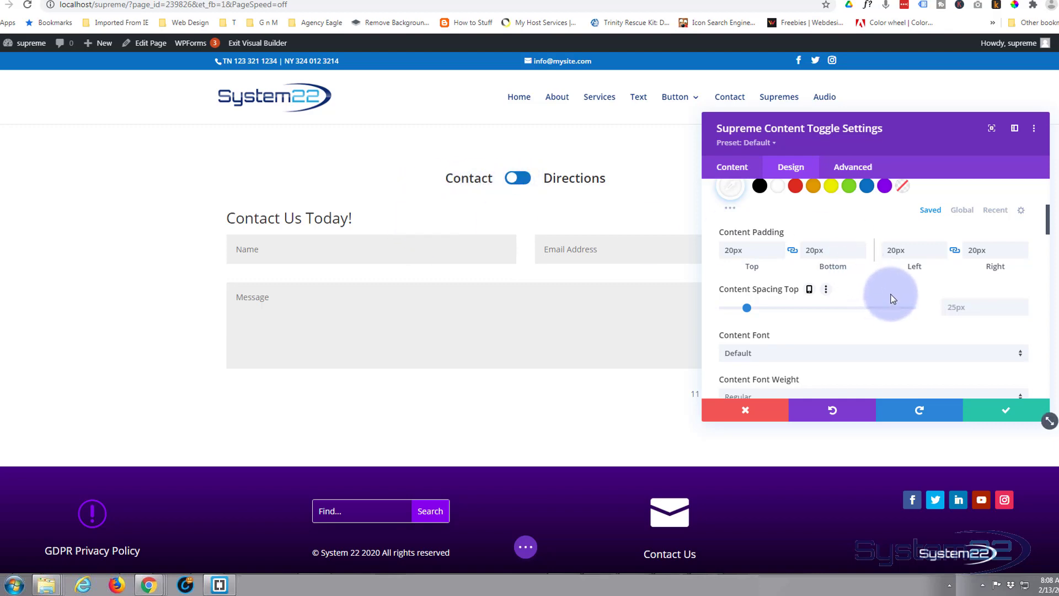
pyautogui.scroll(-2, 889, 296)
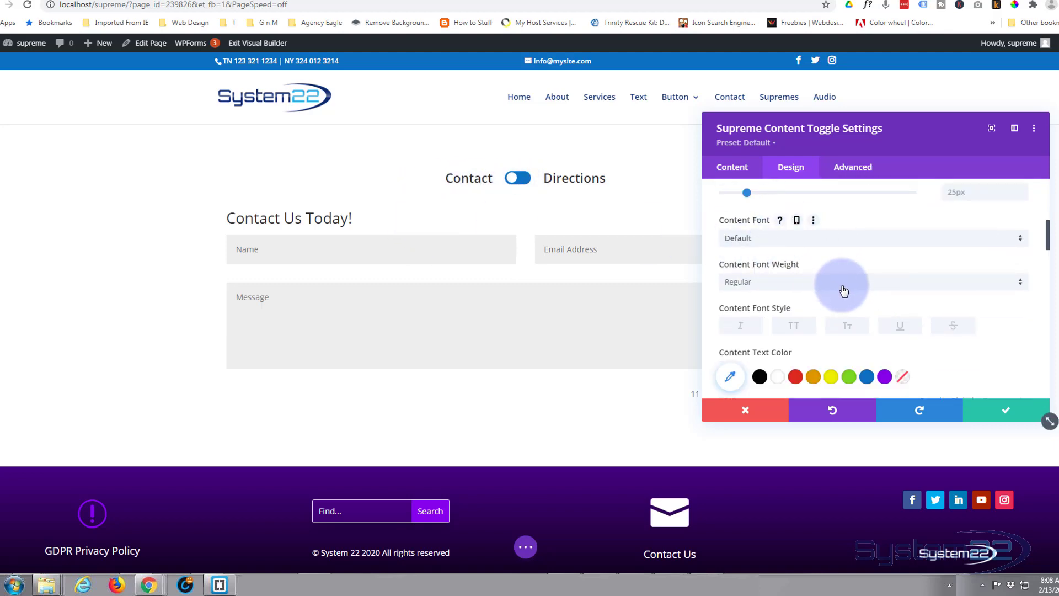
pyautogui.scroll(-1, 844, 290)
pyautogui.scroll(-2, 842, 289)
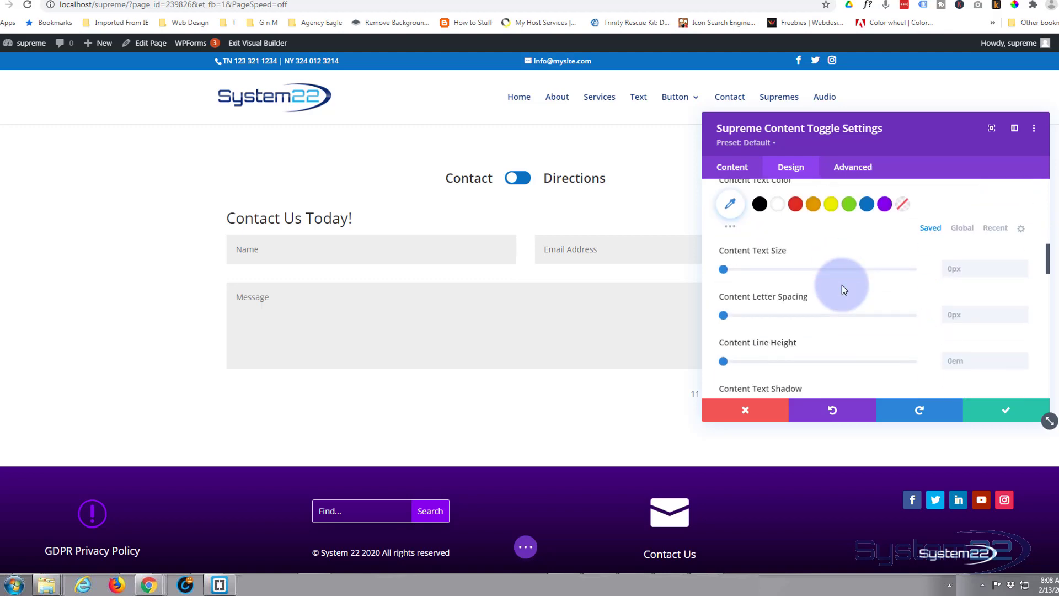
pyautogui.scroll(-6, 842, 284)
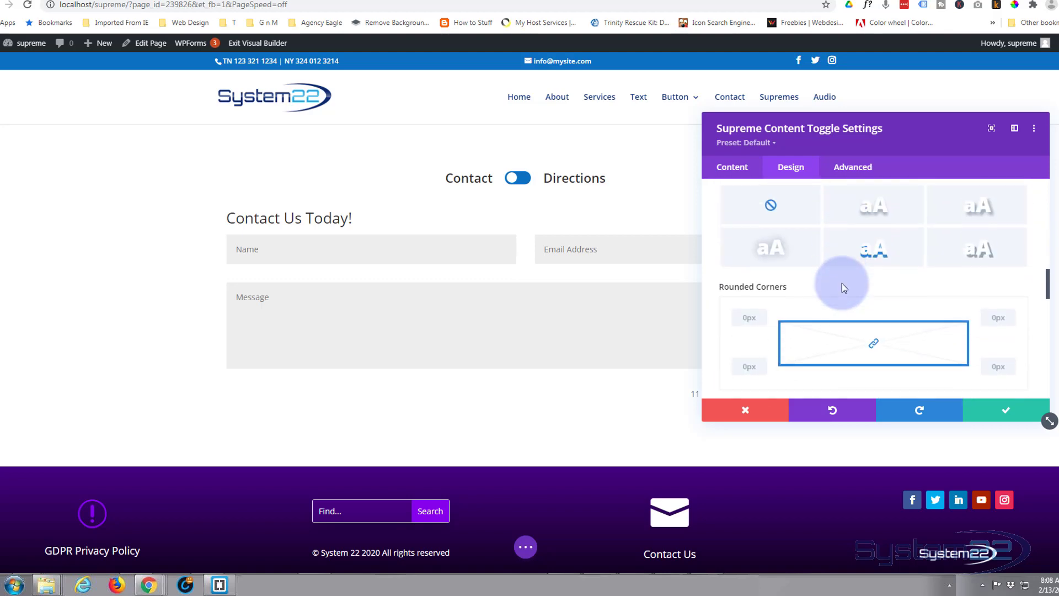
pyautogui.scroll(-5, 842, 283)
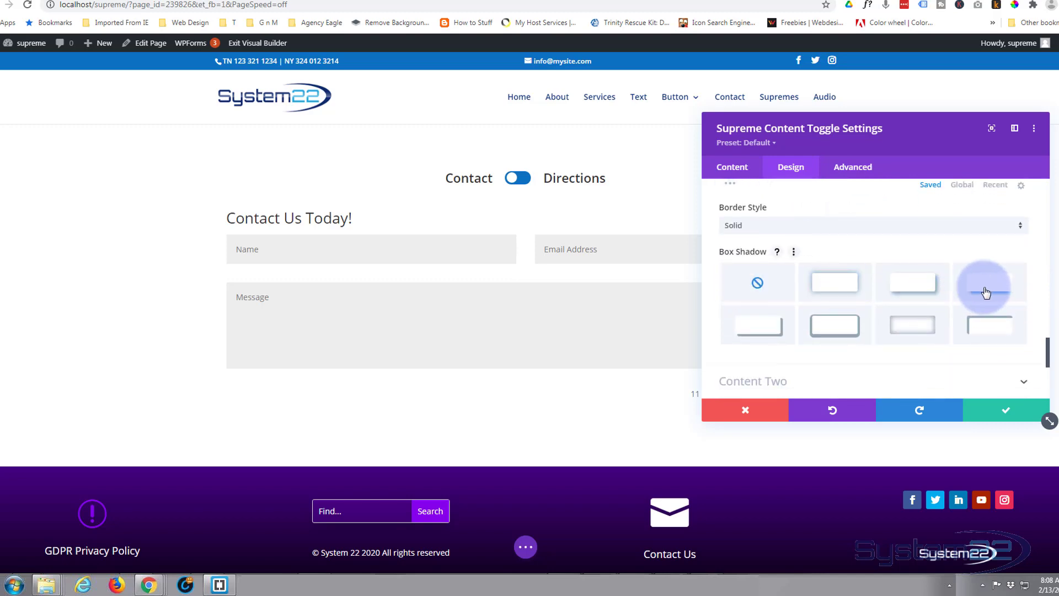
pyautogui.click(990, 293)
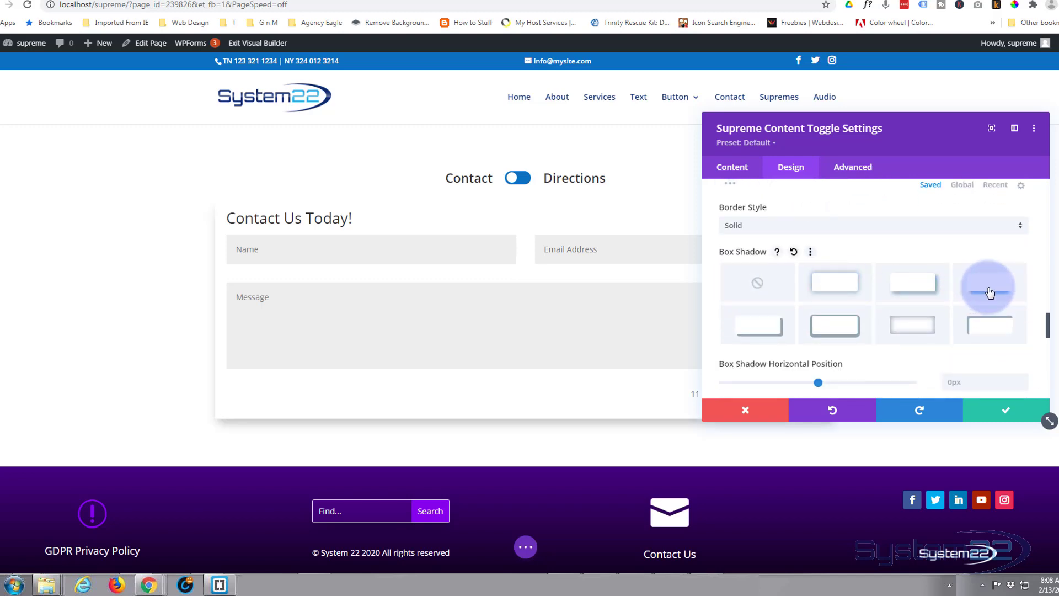
# Step: Set the Content Two padding to 20px for top, bottom, left and right, linking each opposite pair
pyautogui.scroll(-4, 917, 254)
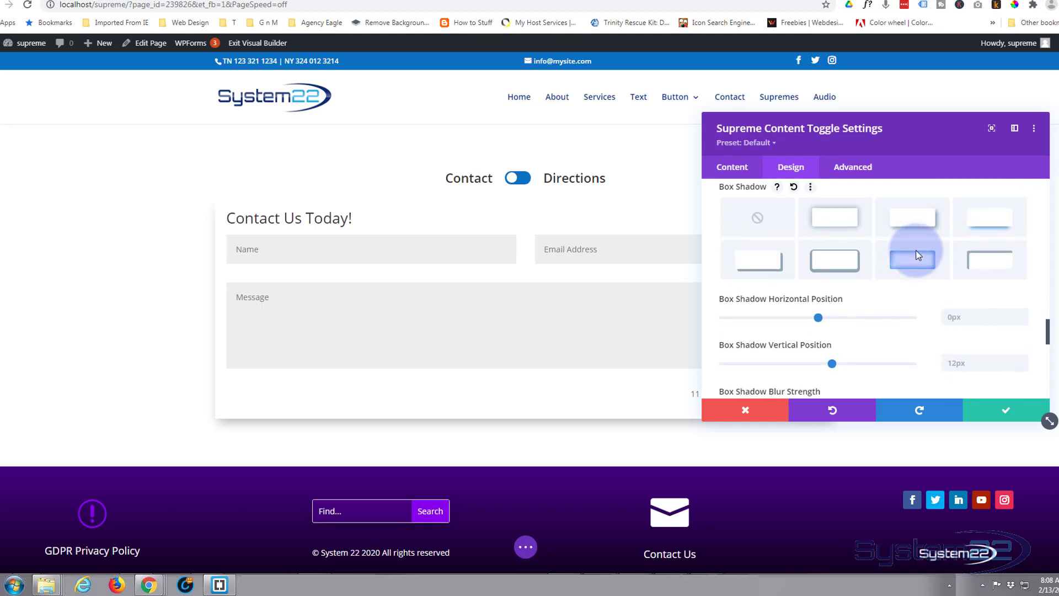
pyautogui.scroll(-4, 917, 254)
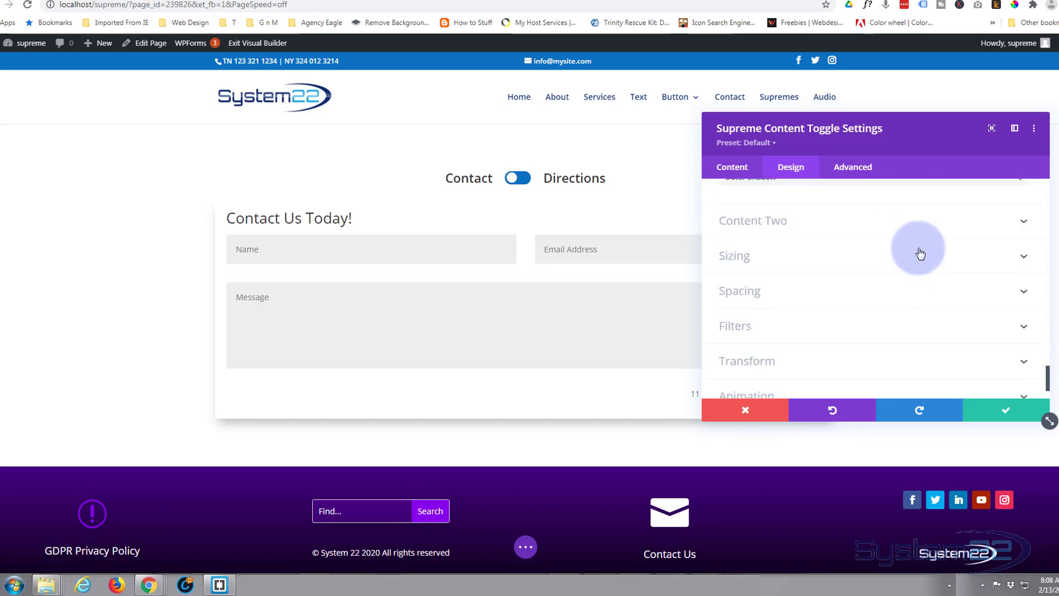
pyautogui.click(821, 226)
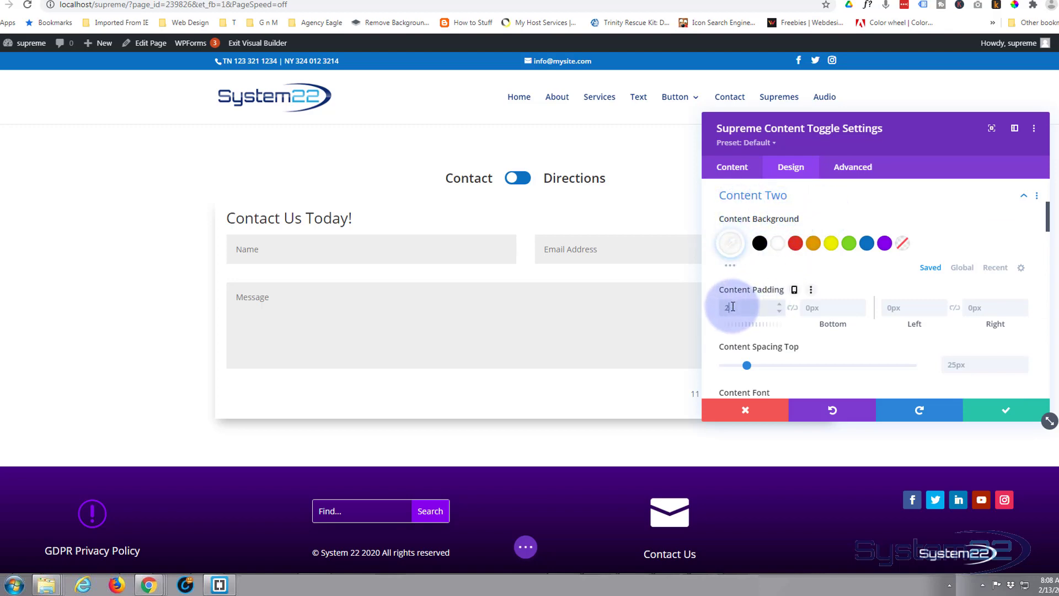
pyautogui.click(792, 307)
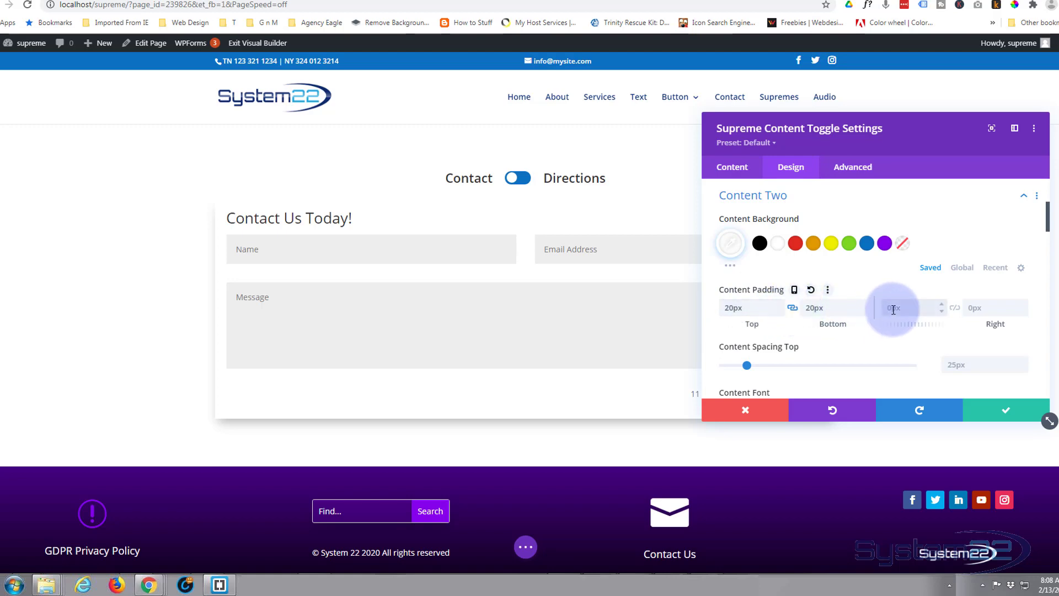
pyautogui.write('0')
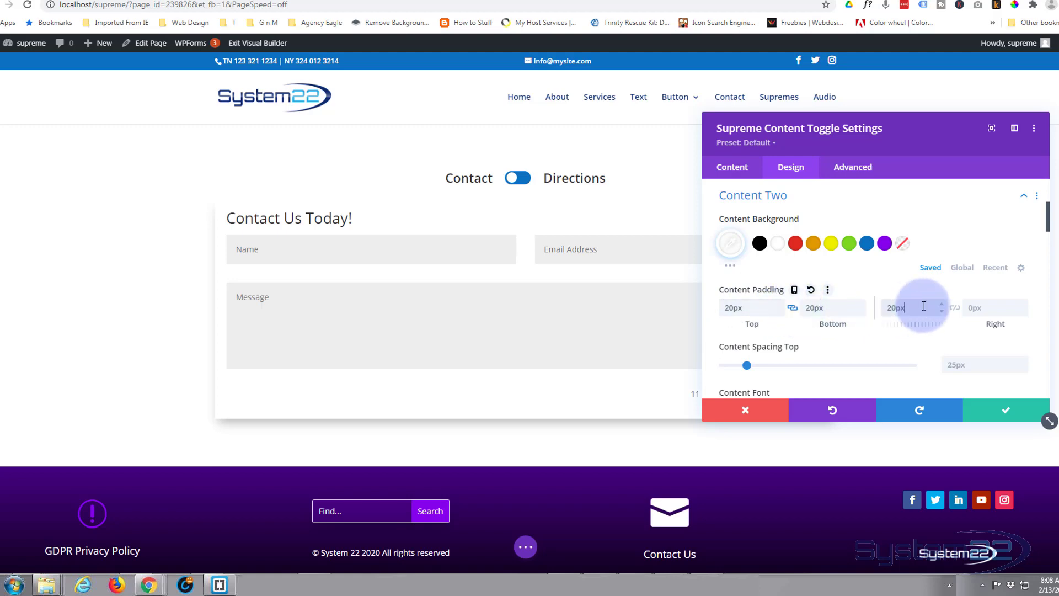
pyautogui.click(957, 313)
# Step: Apply the fourth box shadow preset, with the shadow along the lower edge, to Content Two
pyautogui.scroll(-2, 867, 273)
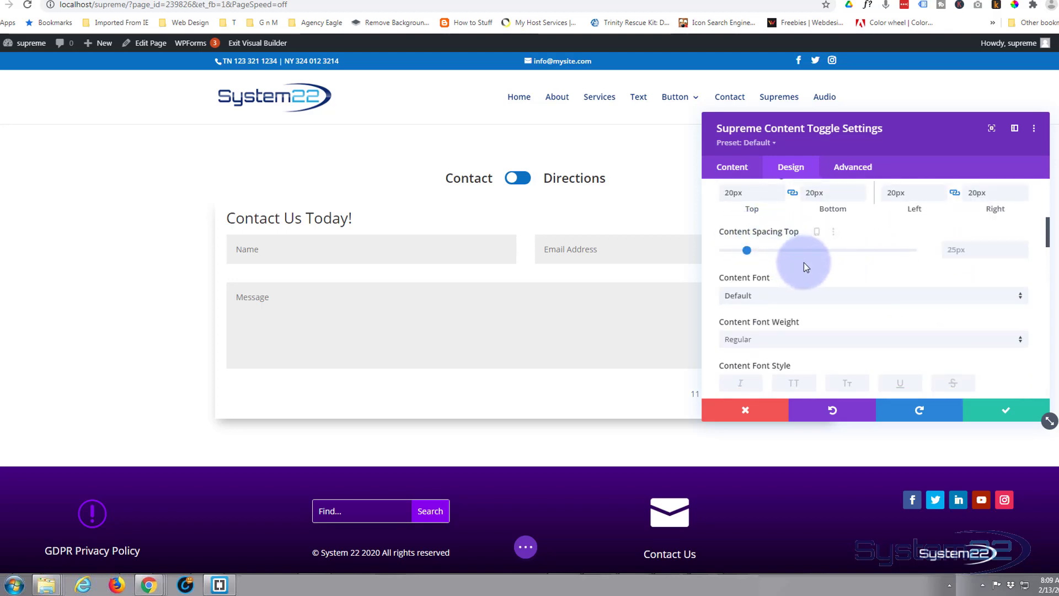
pyautogui.scroll(-3, 804, 267)
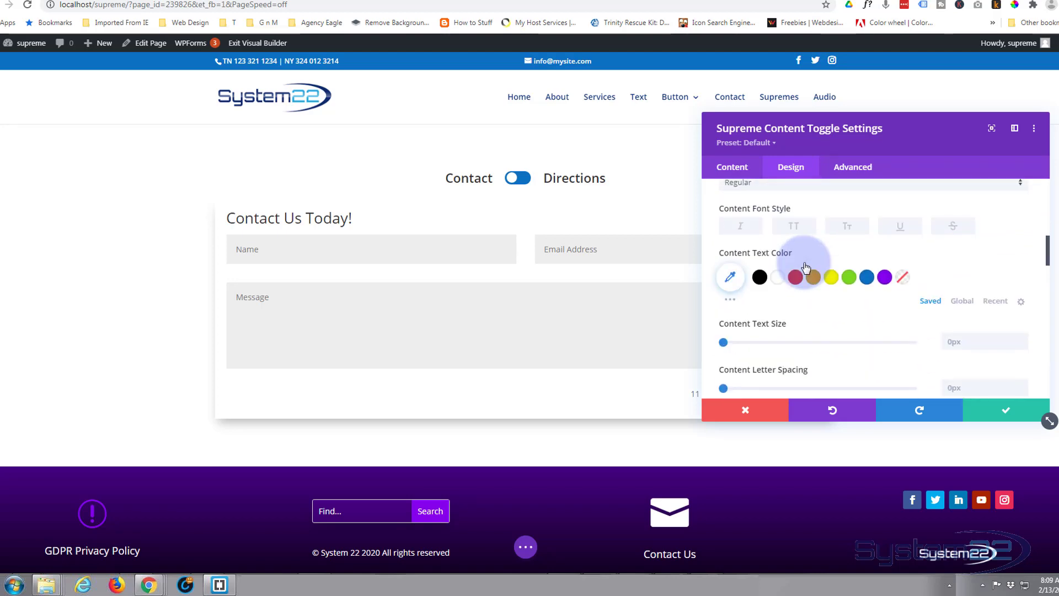
pyautogui.scroll(-3, 805, 267)
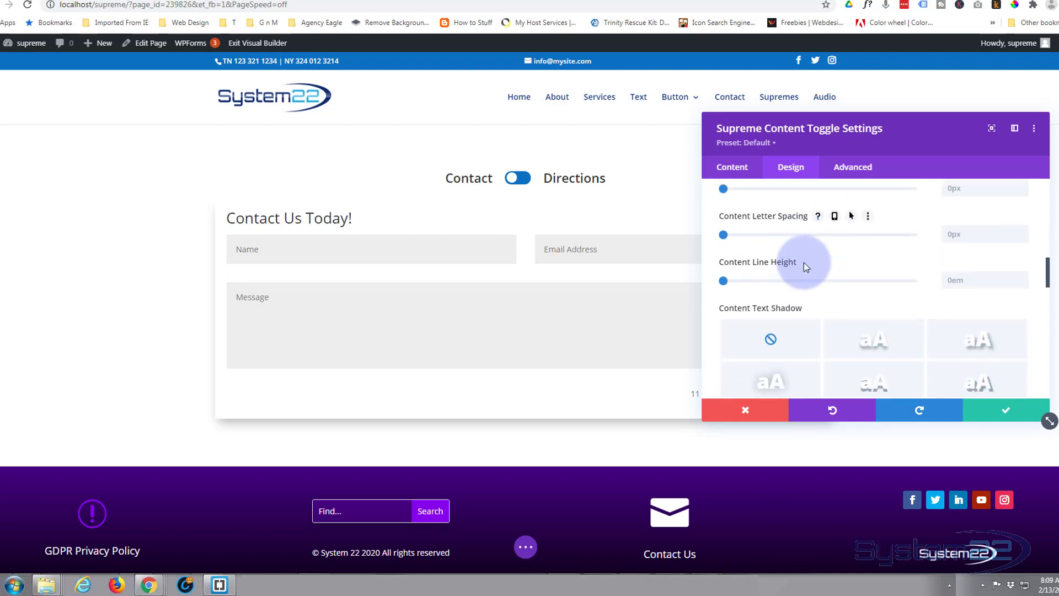
pyautogui.scroll(-8, 803, 263)
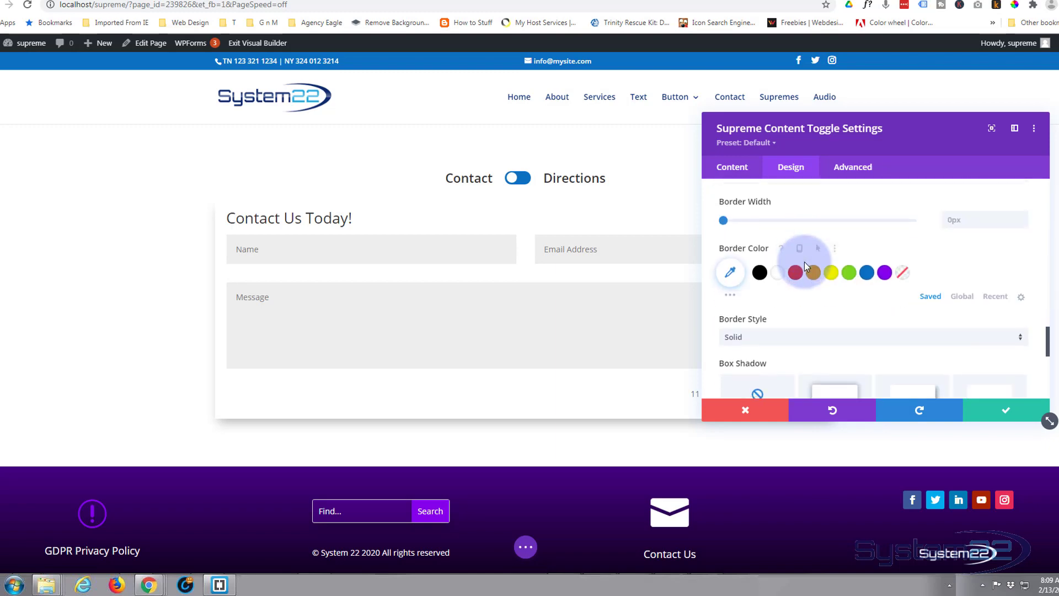
pyautogui.scroll(-3, 804, 264)
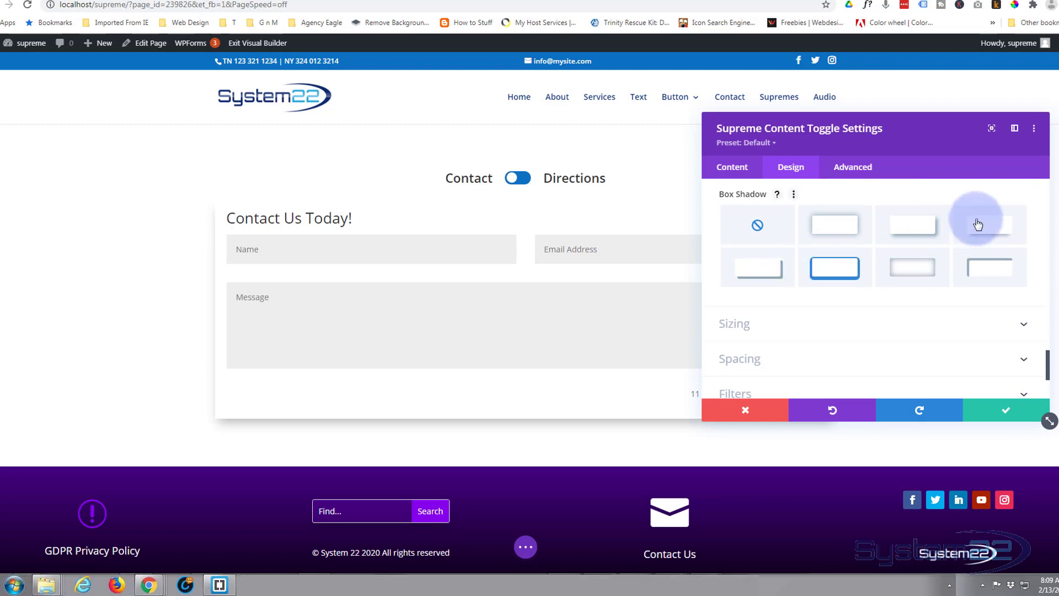
pyautogui.click(978, 223)
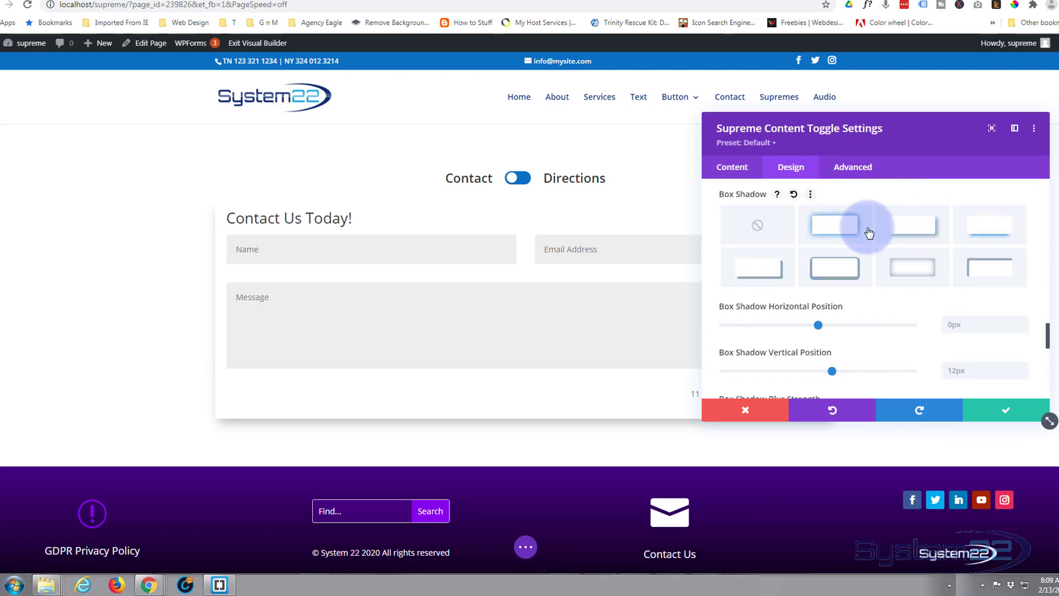
# Step: Save the Content Toggle module settings and exit the Visual Builder to the live page
pyautogui.scroll(-5, 869, 233)
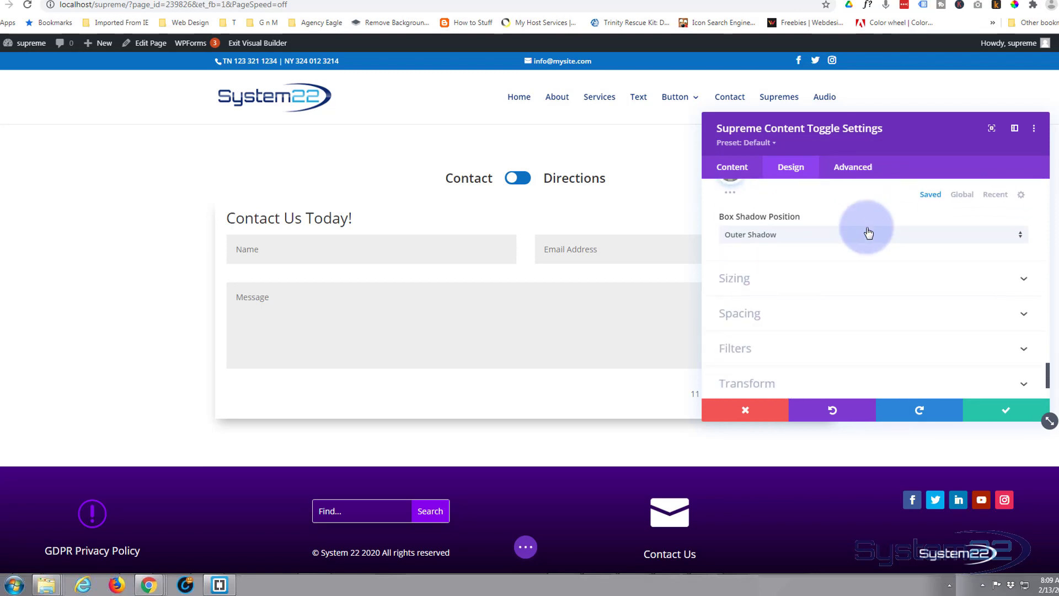
pyautogui.scroll(-2, 869, 233)
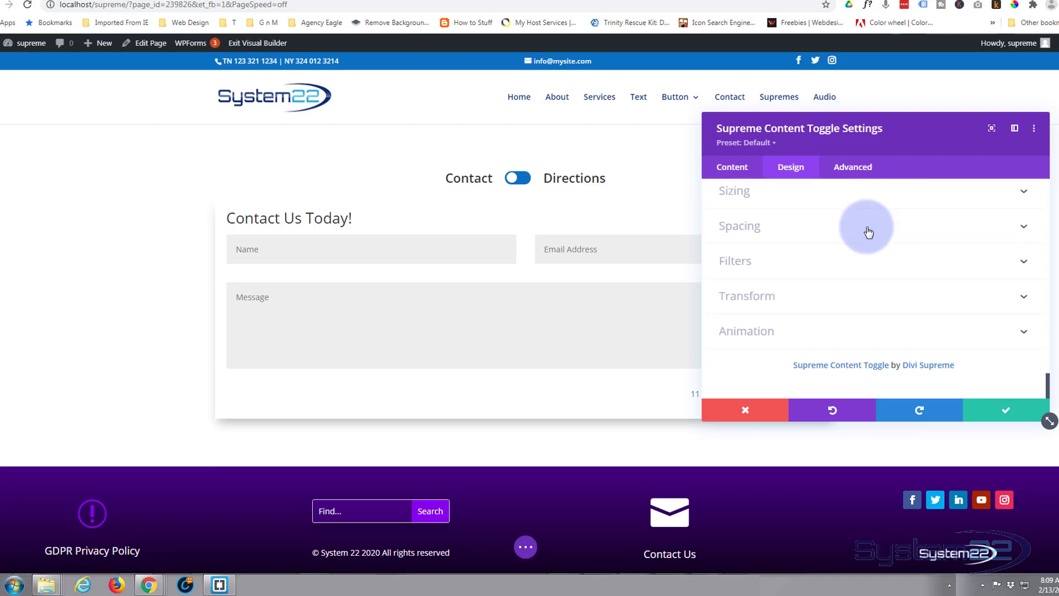
pyautogui.click(998, 411)
pyautogui.click(525, 547)
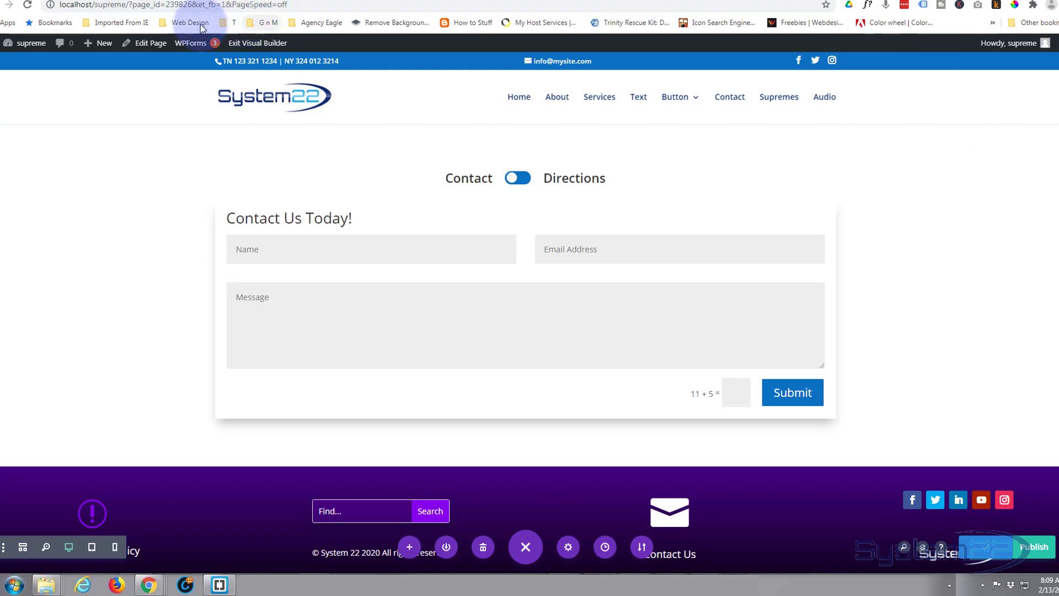
pyautogui.click(254, 44)
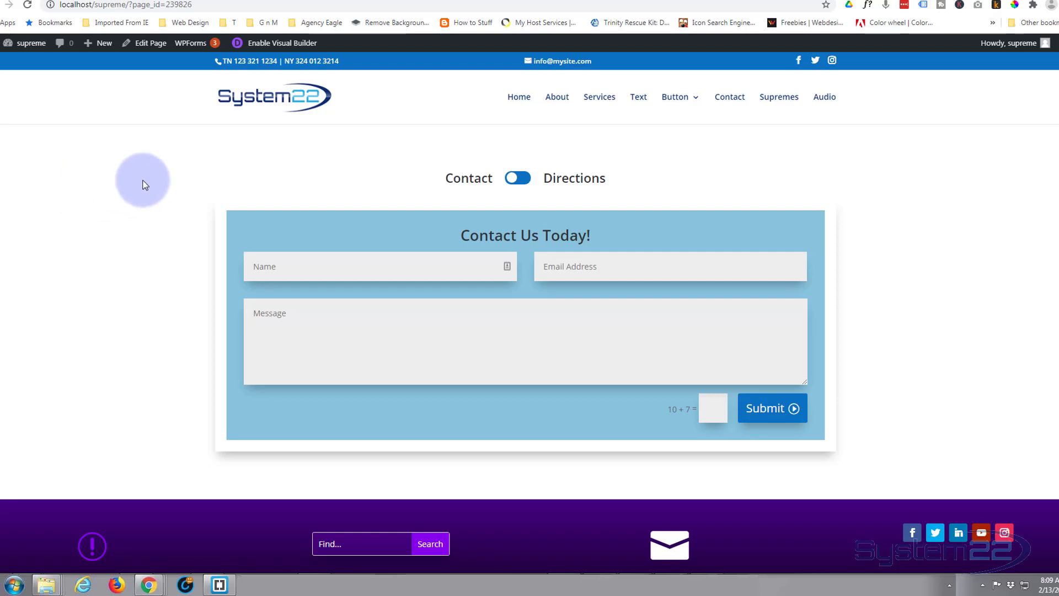
# Step: Switch the live toggle back and forth between Contact and Directions to check the contact form and the map
pyautogui.click(521, 179)
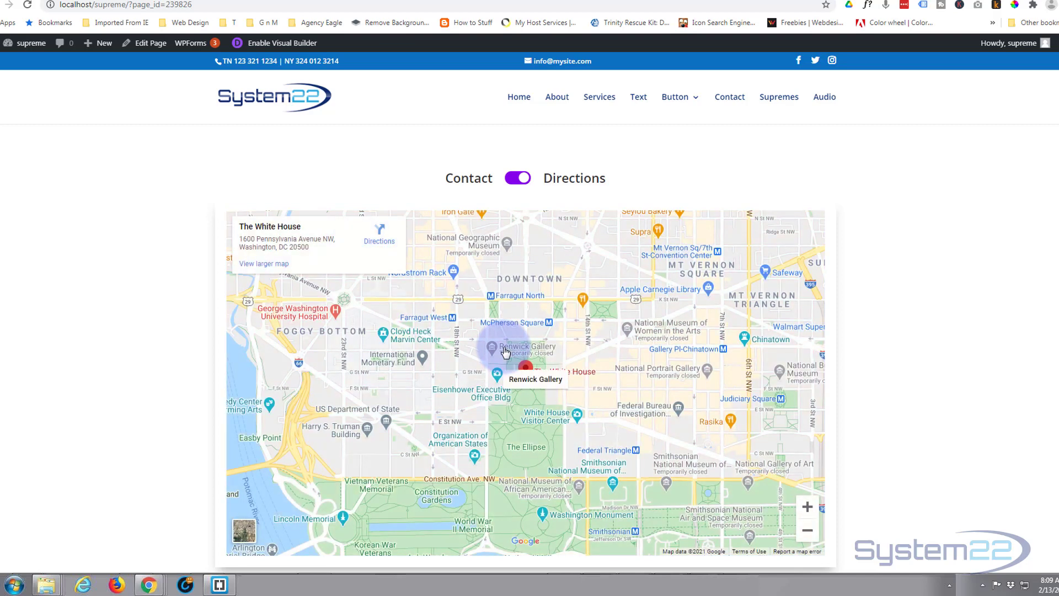
pyautogui.click(513, 181)
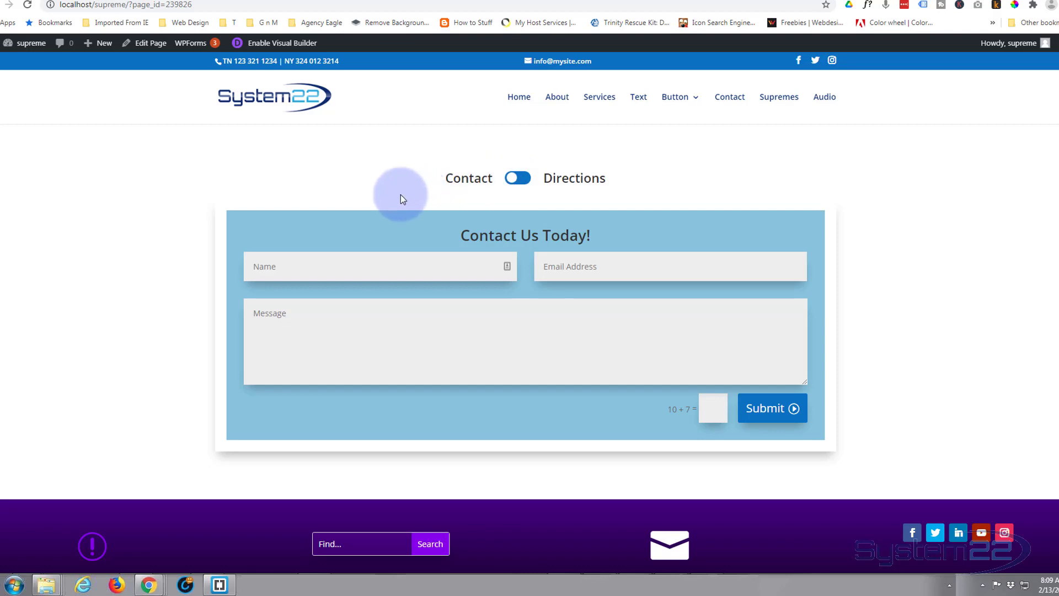
pyautogui.click(524, 180)
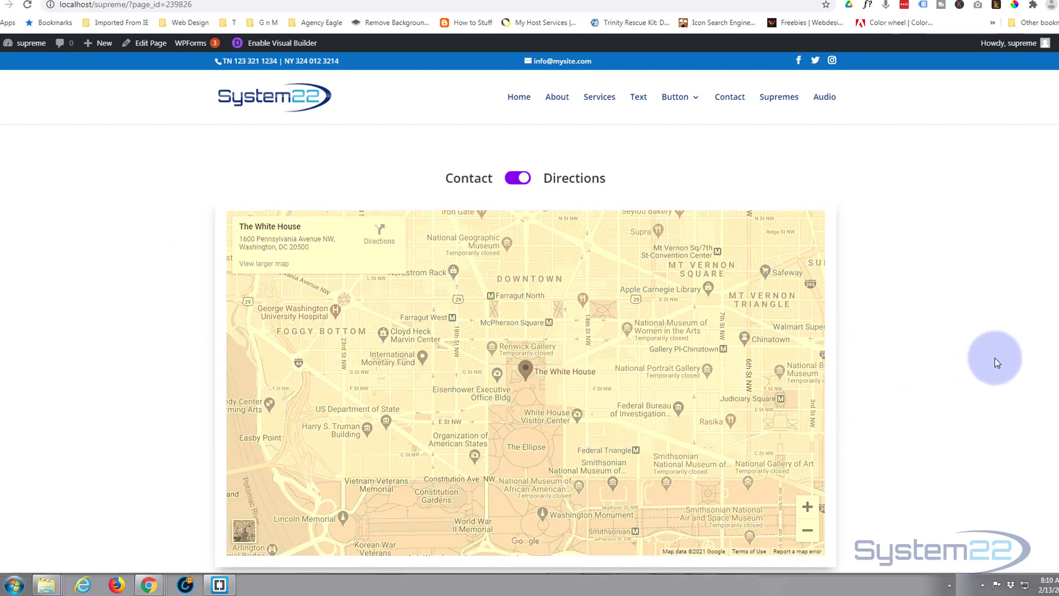
pyautogui.click(513, 180)
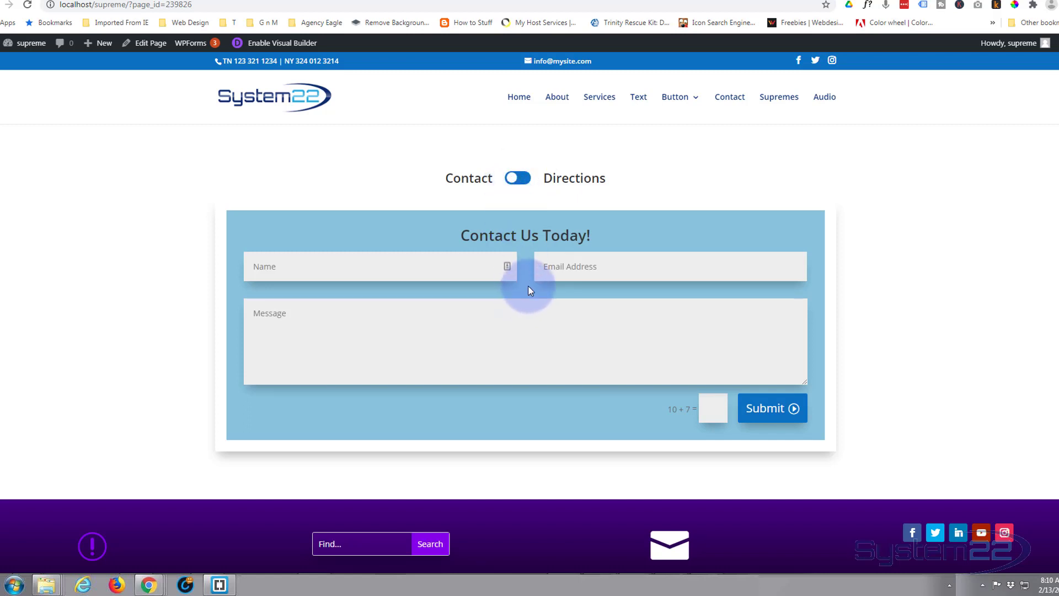
pyautogui.click(520, 180)
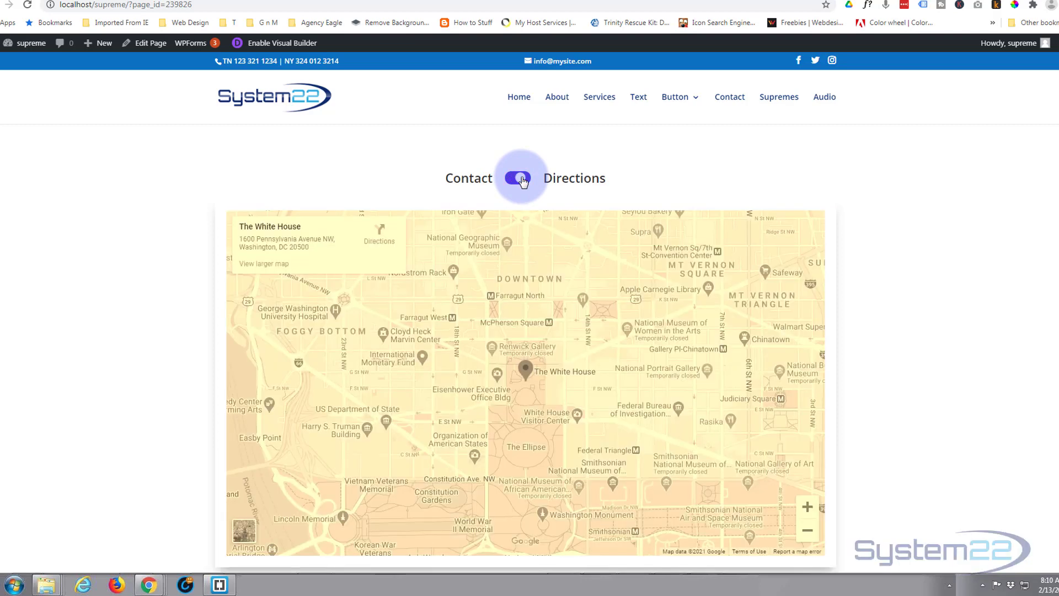
pyautogui.click(514, 180)
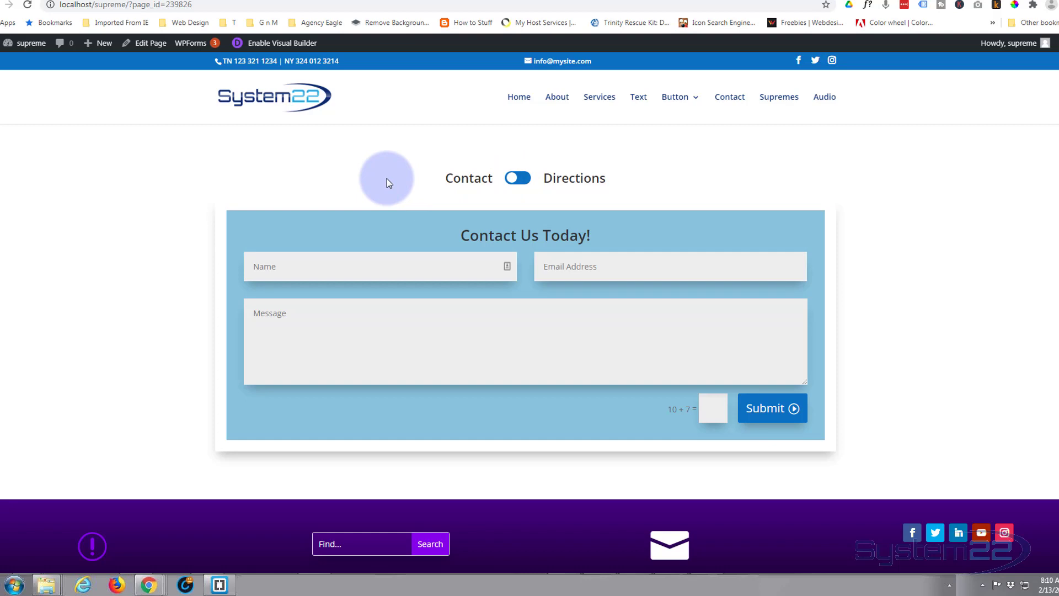
pyautogui.click(524, 179)
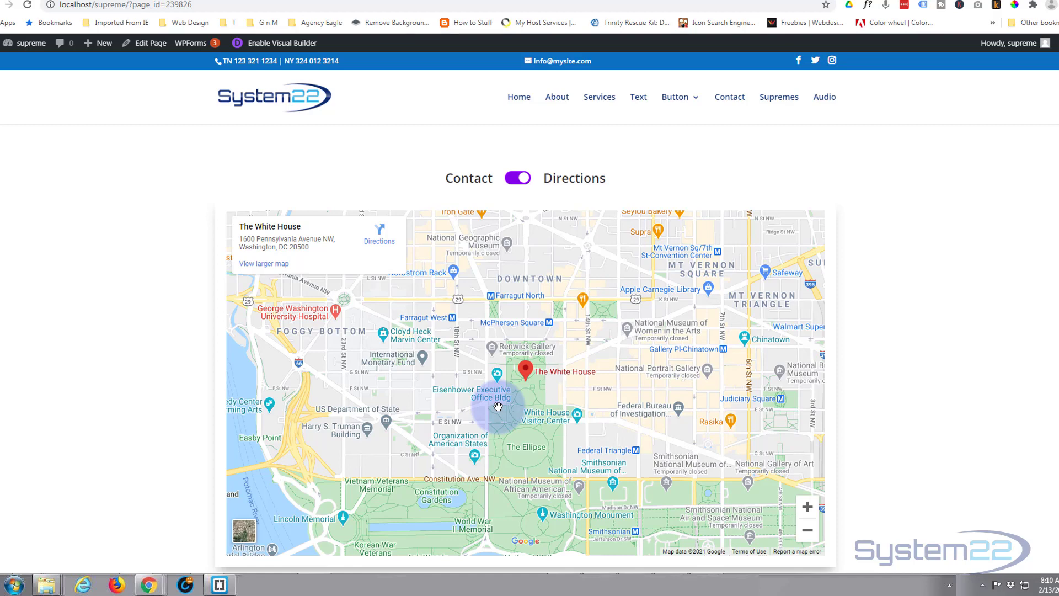
pyautogui.click(517, 178)
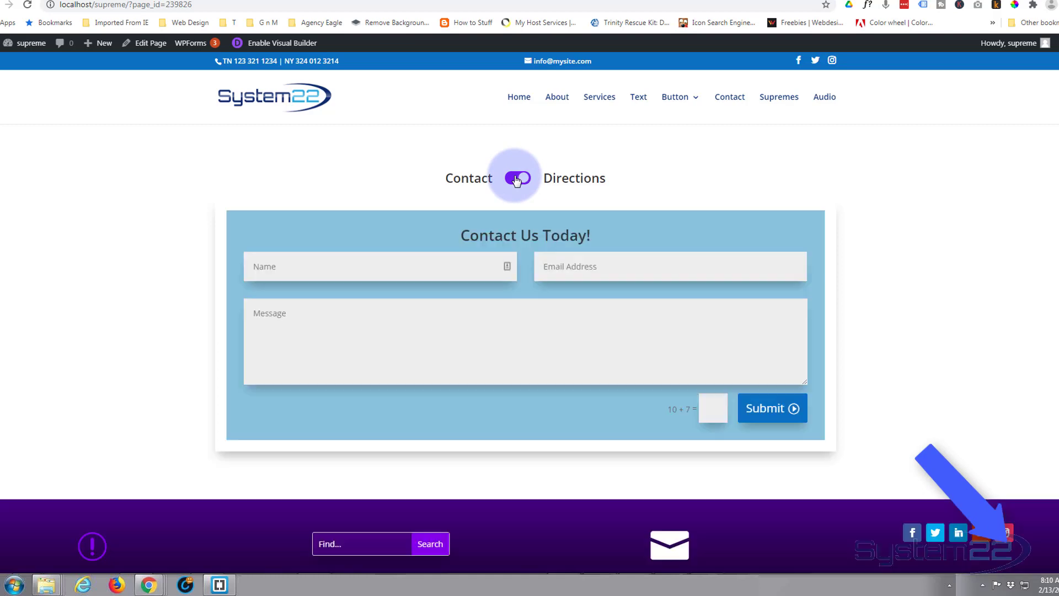